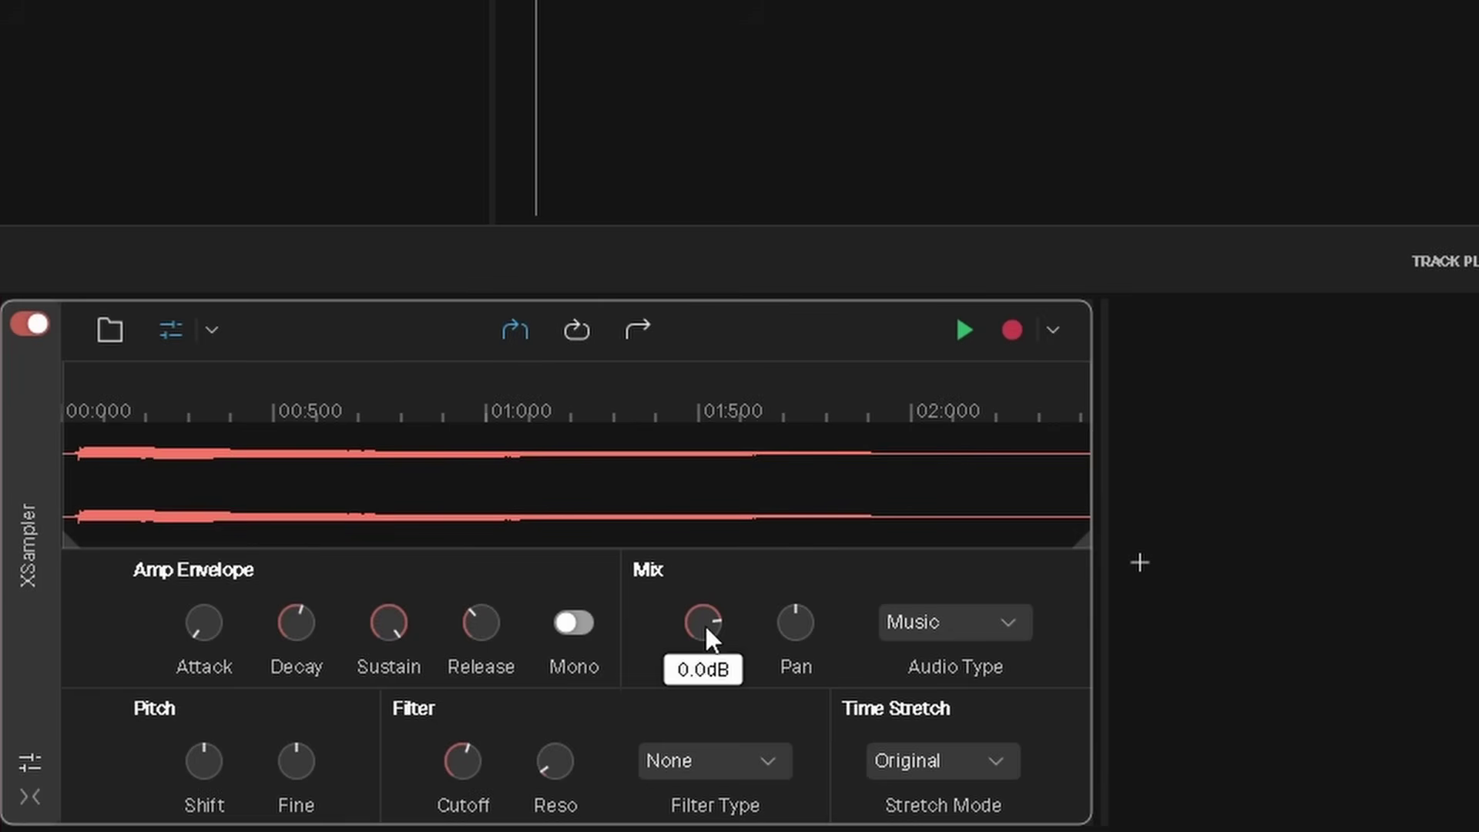
Audition the sample with its gain at maximum and at a lower level, and restore the default gain of 0.0 dB
mouse_move(705, 625)
left_mouse_down()
mouse_move(705, 586)
mouse_move(705, 613)
left_mouse_up()
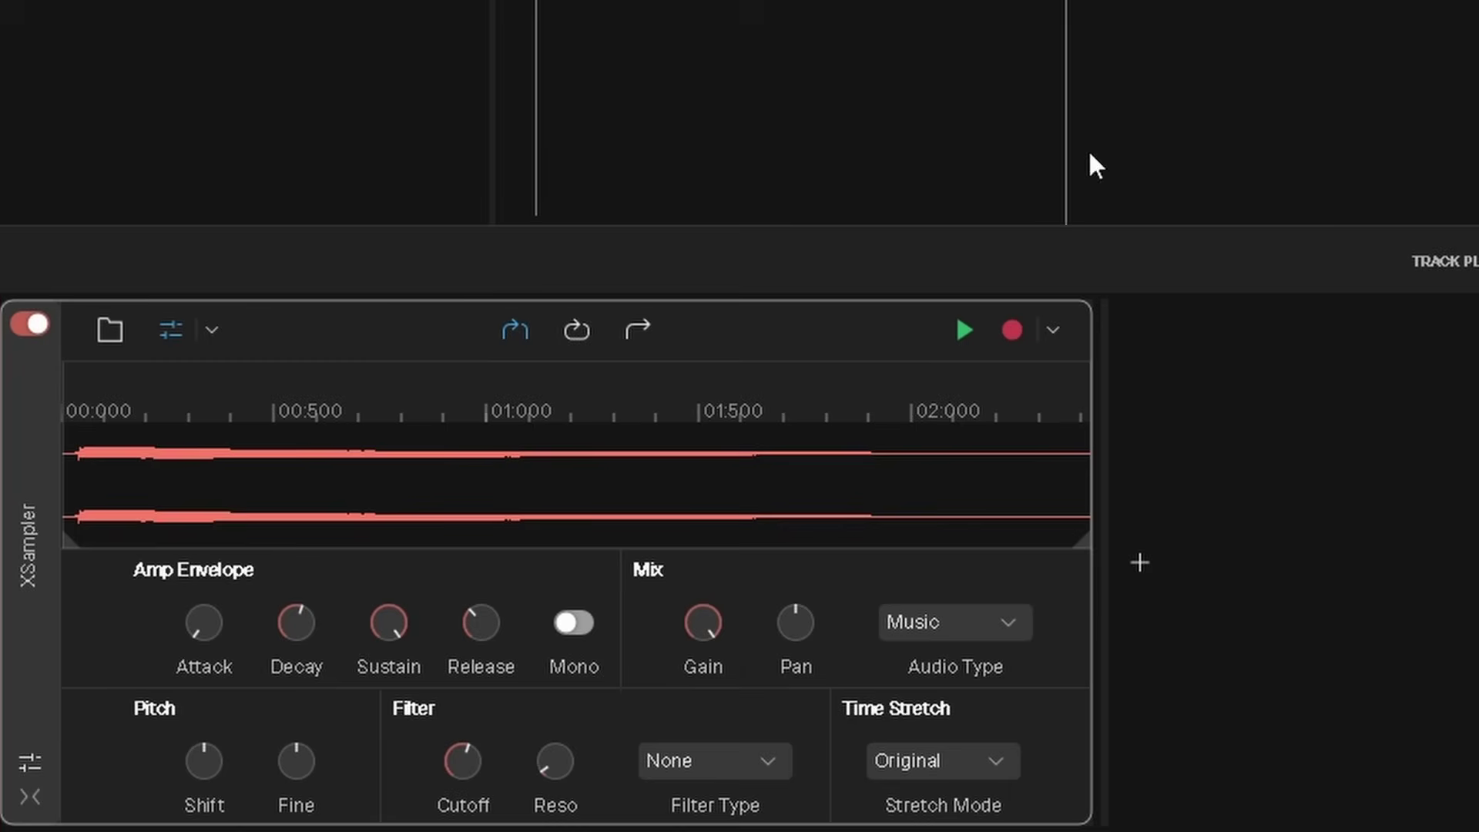
left_click(962, 332)
mouse_move(705, 612)
left_mouse_down()
mouse_move(706, 592)
mouse_move(706, 637)
left_mouse_up()
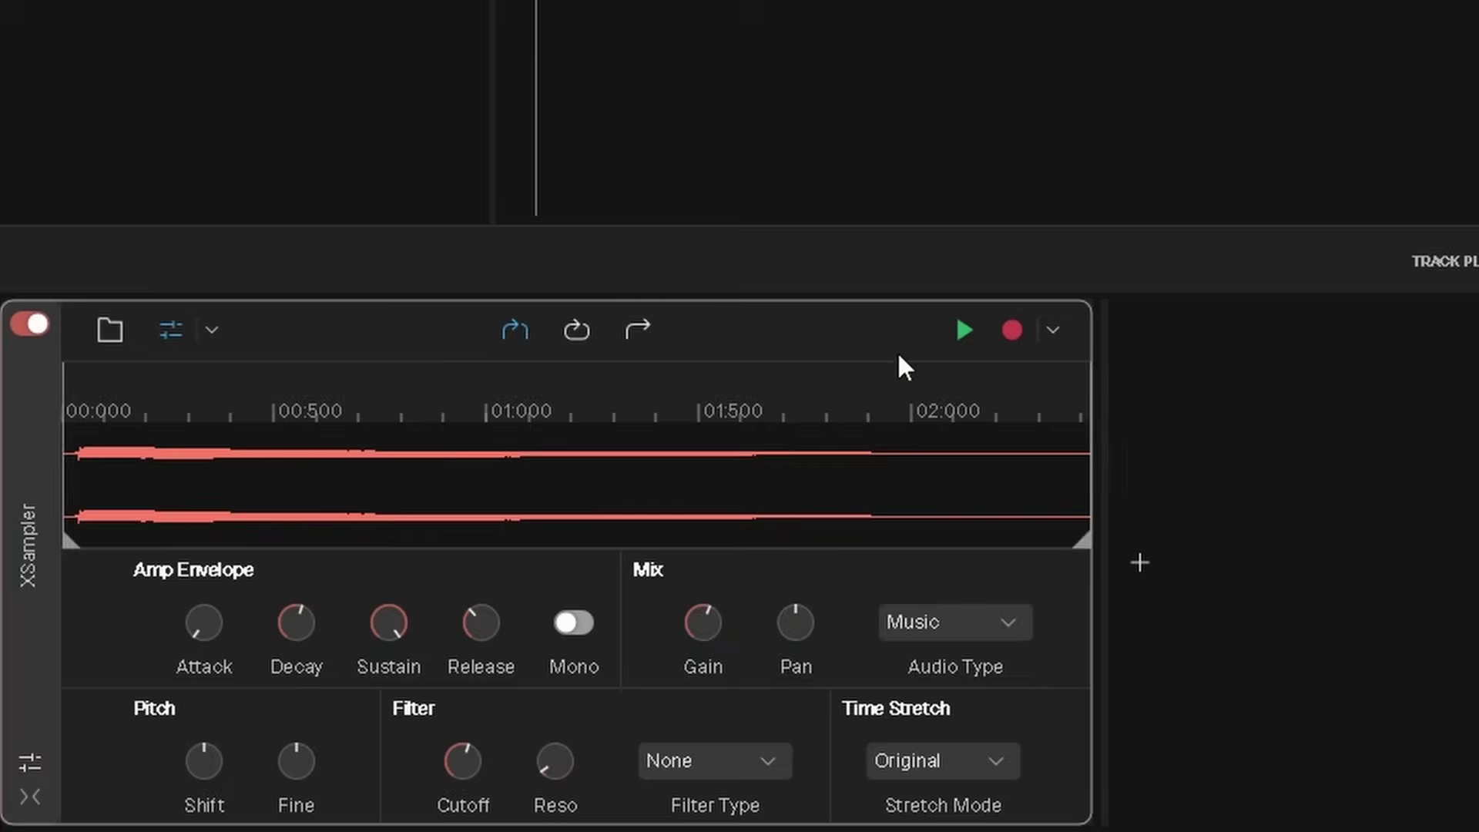
left_click(966, 330)
double_click(702, 628)
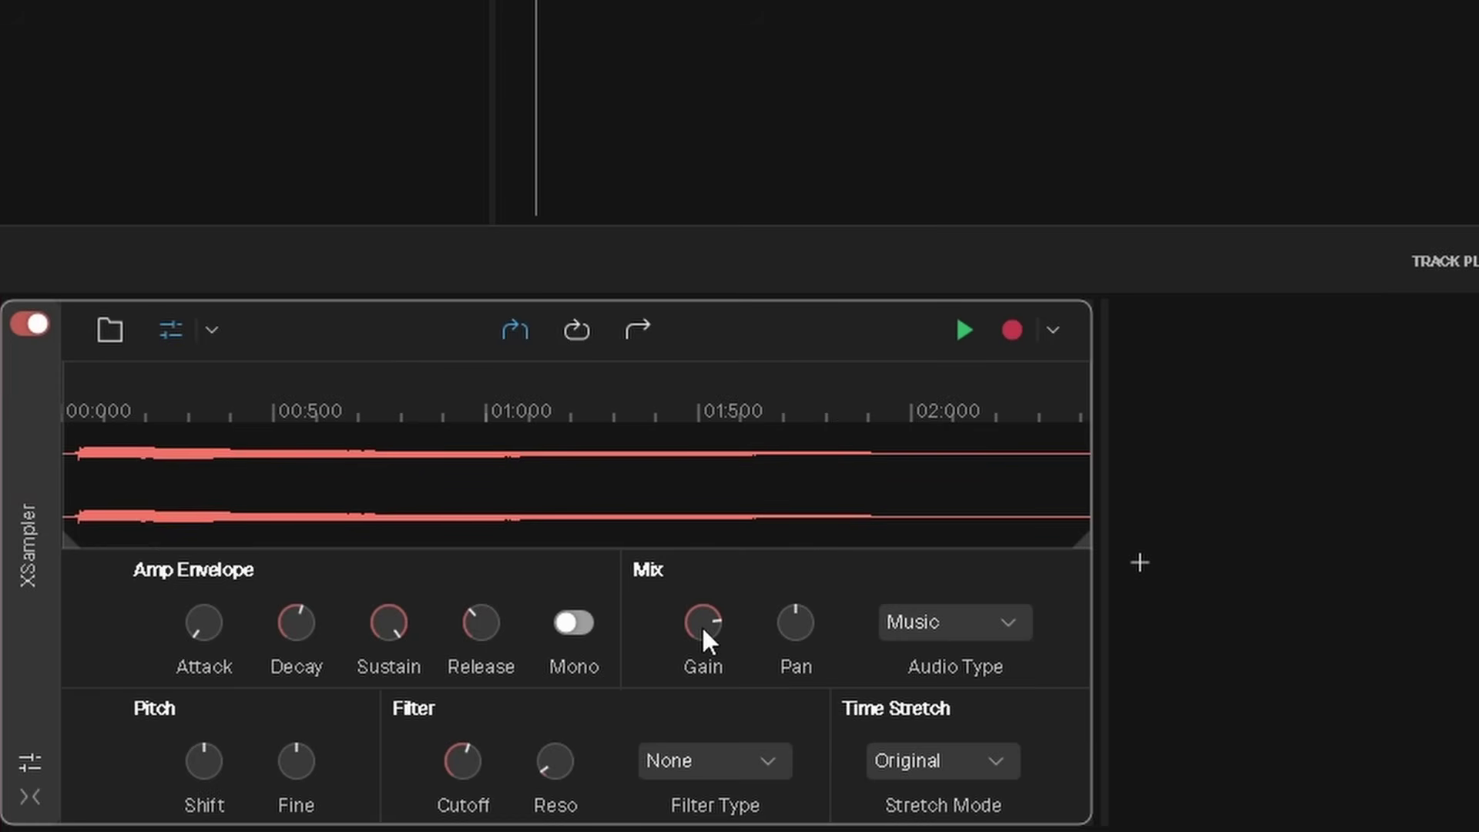
Play the sample with the pan turned to the right side and again with it at 100L
left_click_drag(794, 632, 794, 563)
left_click(965, 330)
left_click_drag(796, 621, 798, 686)
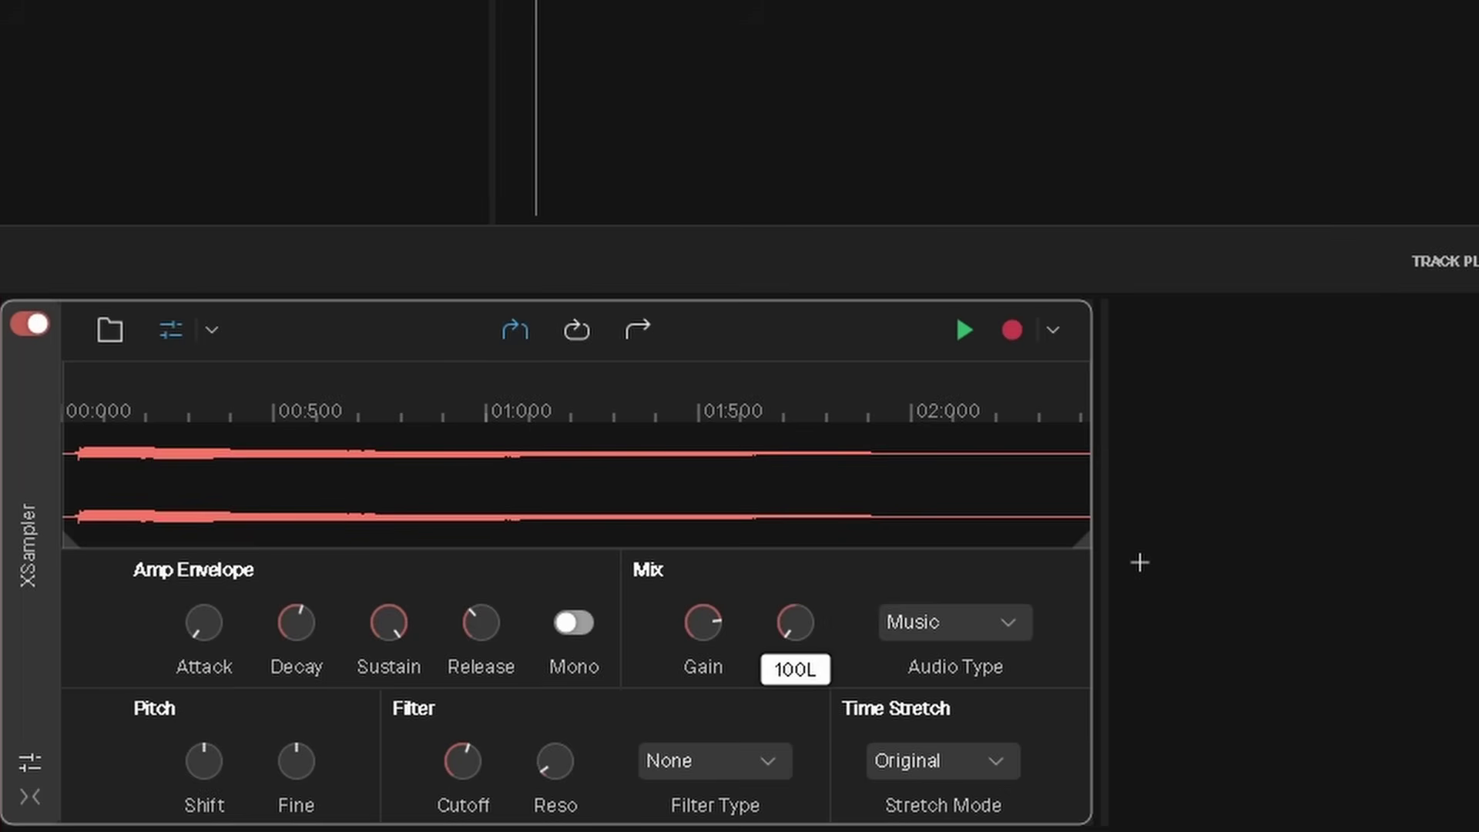
left_click(967, 320)
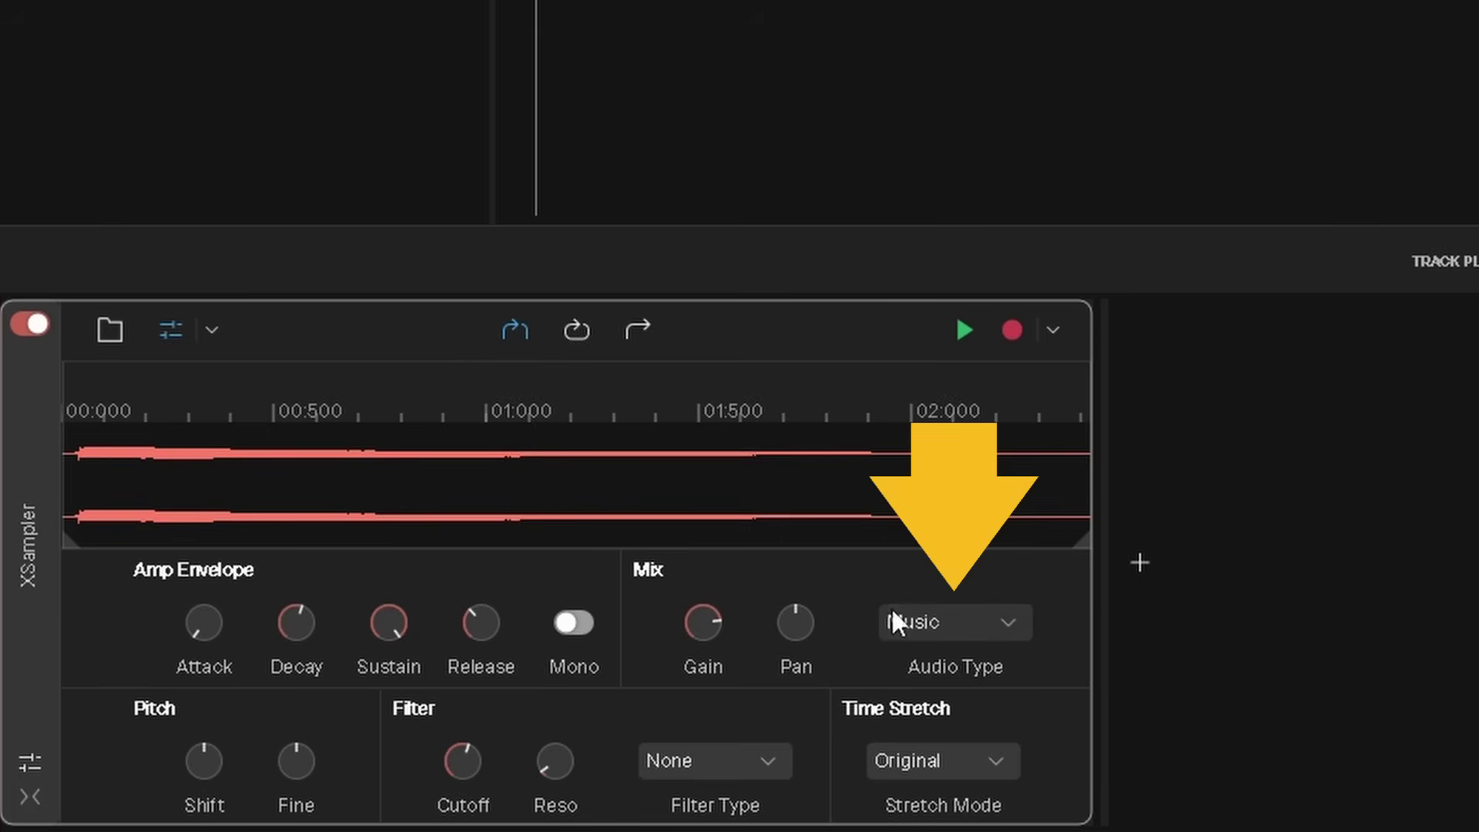
Switch the sample's audio type to Drums and to Vocals, and return it to Music
left_click(911, 626)
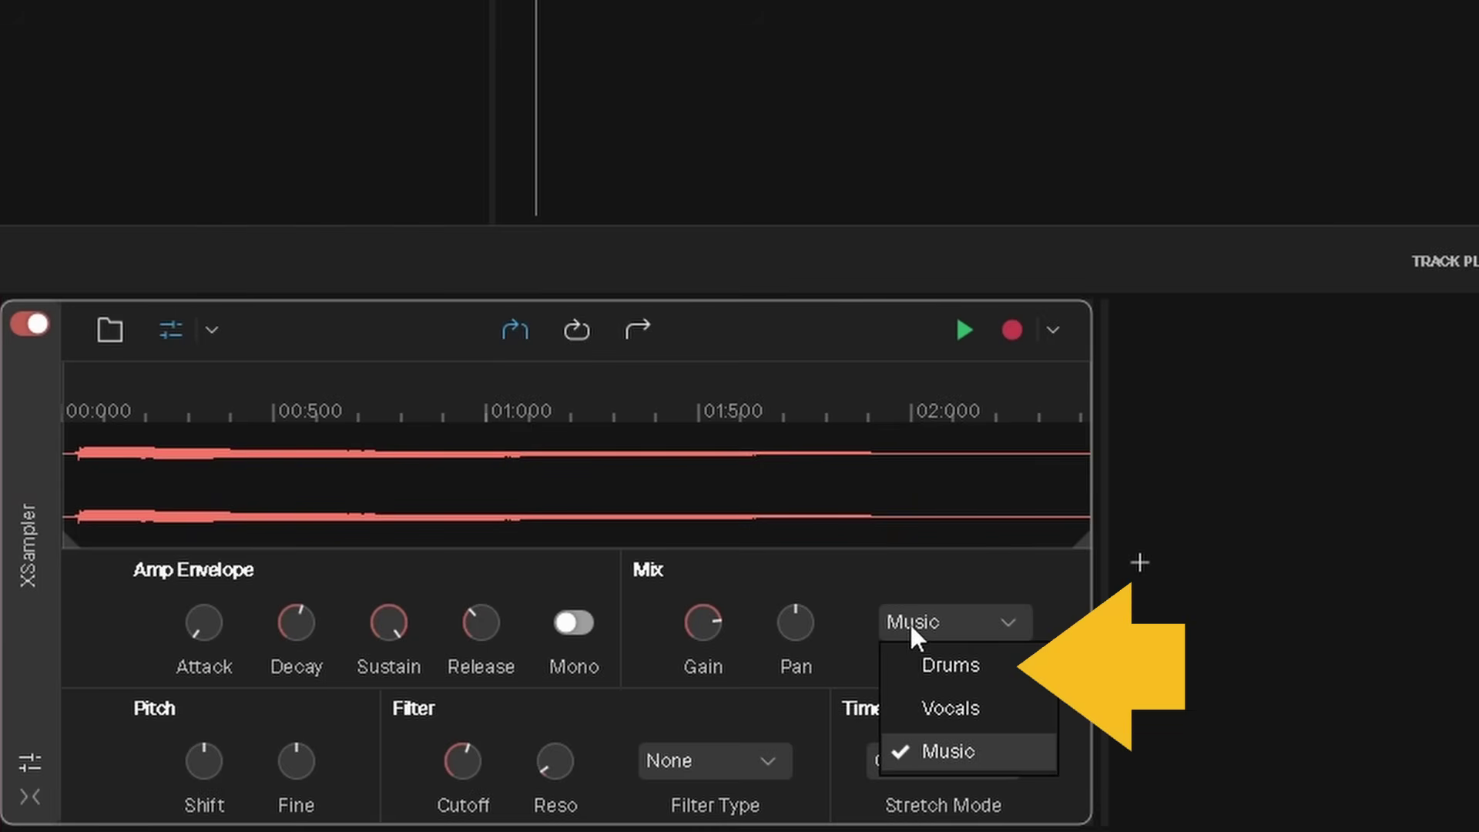
left_click(944, 666)
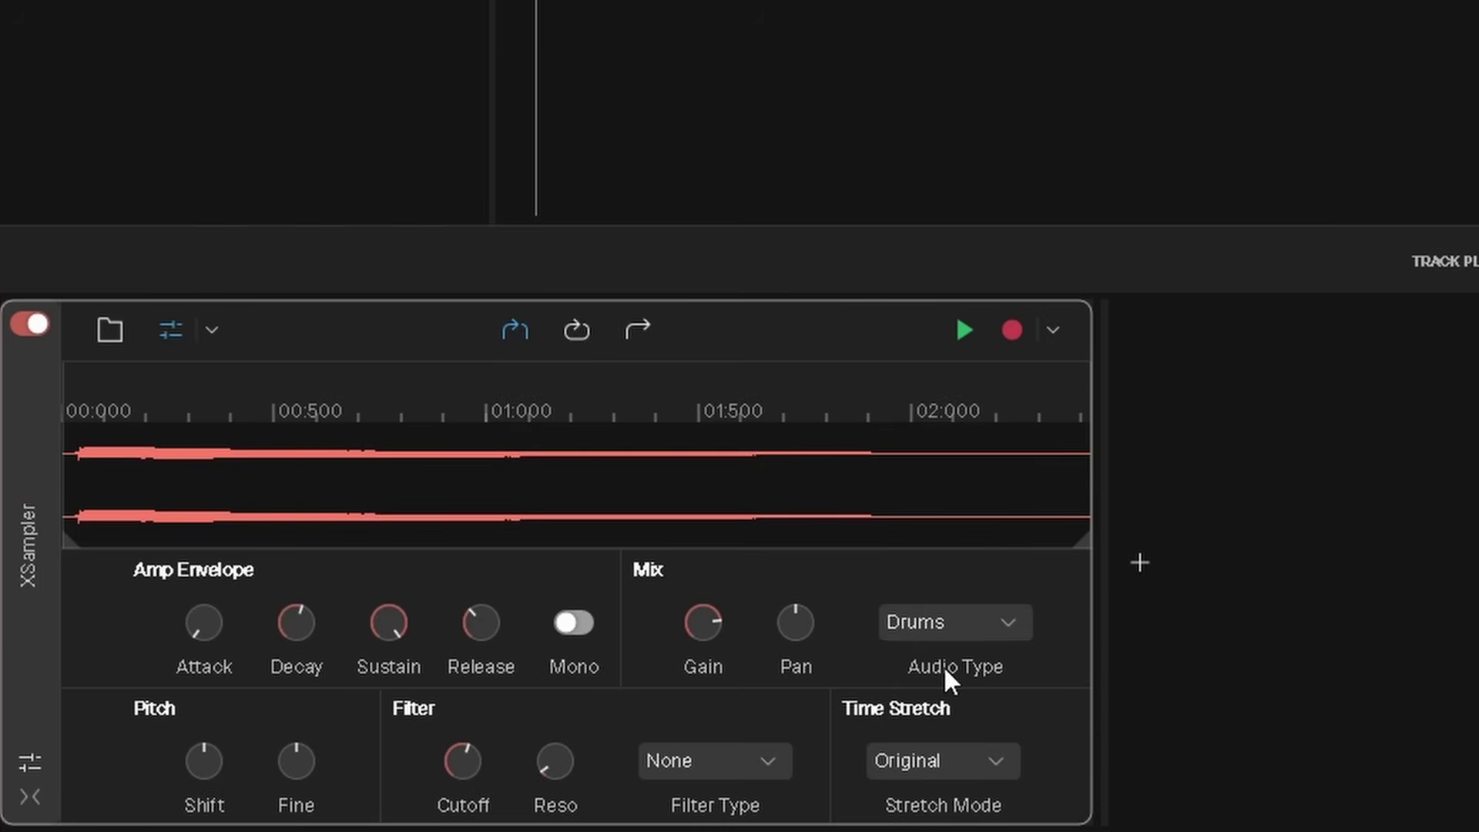
left_click(1009, 622)
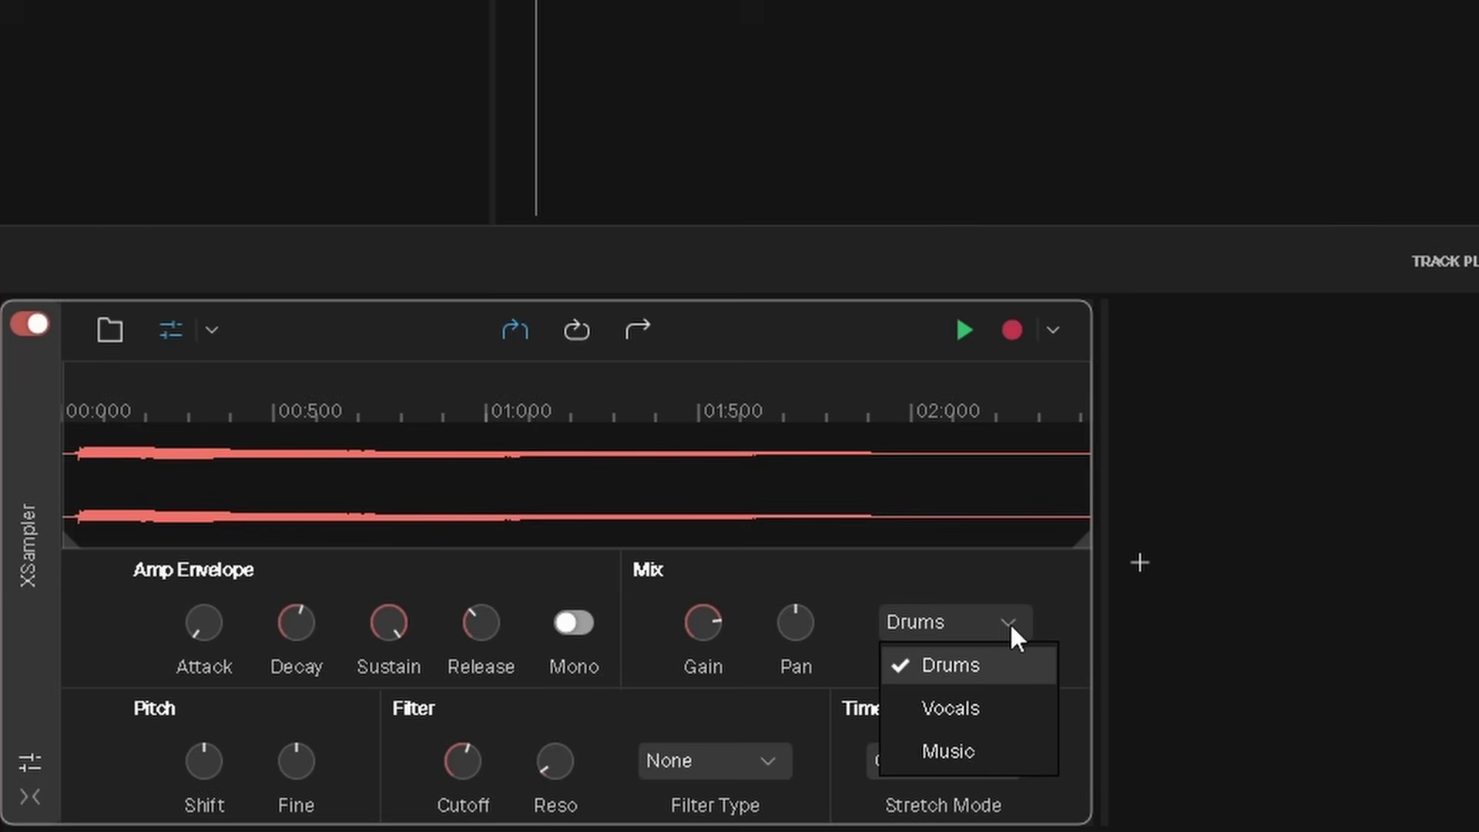
left_click(1010, 697)
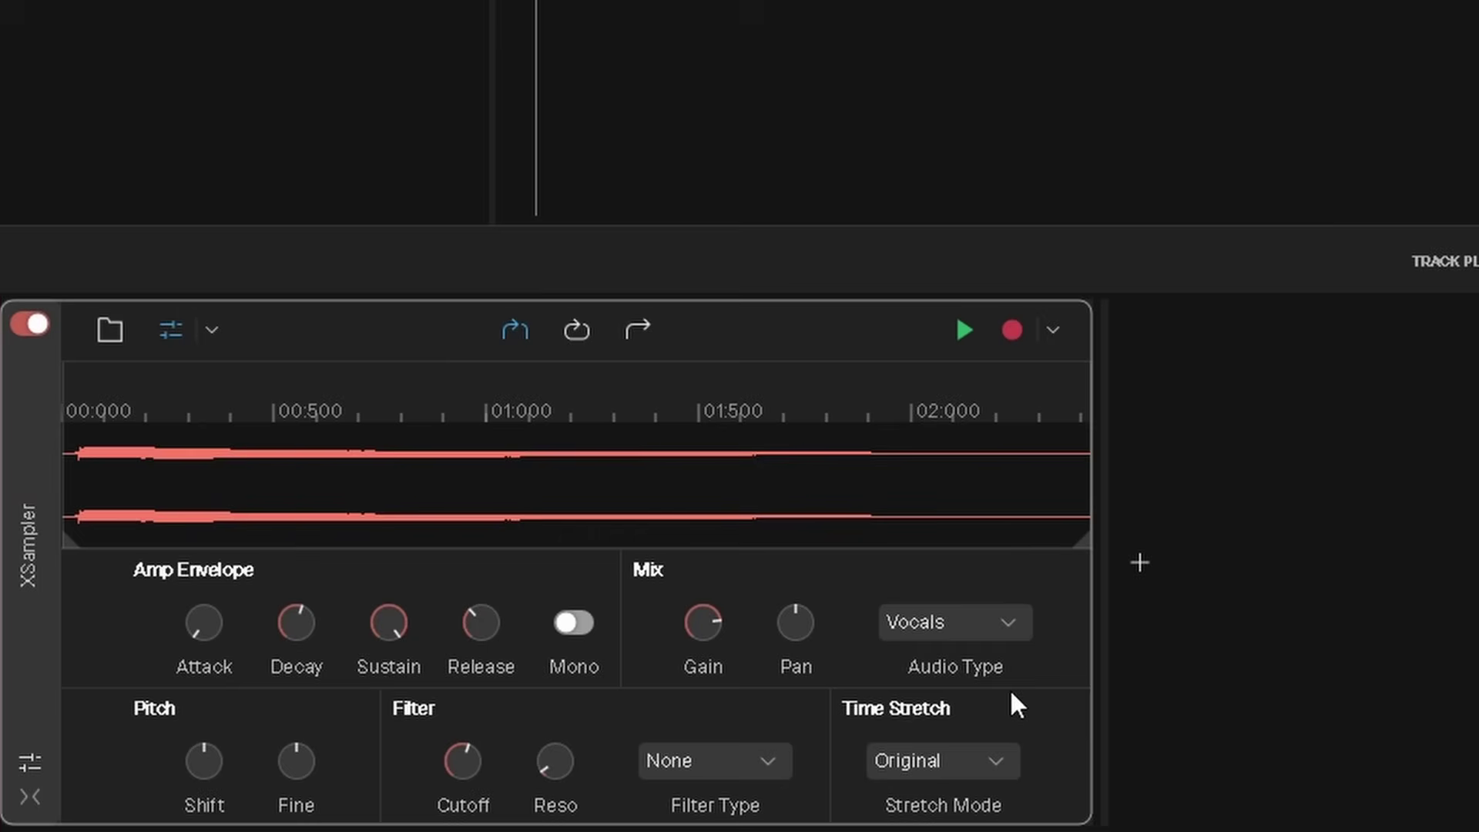
left_click(1012, 626)
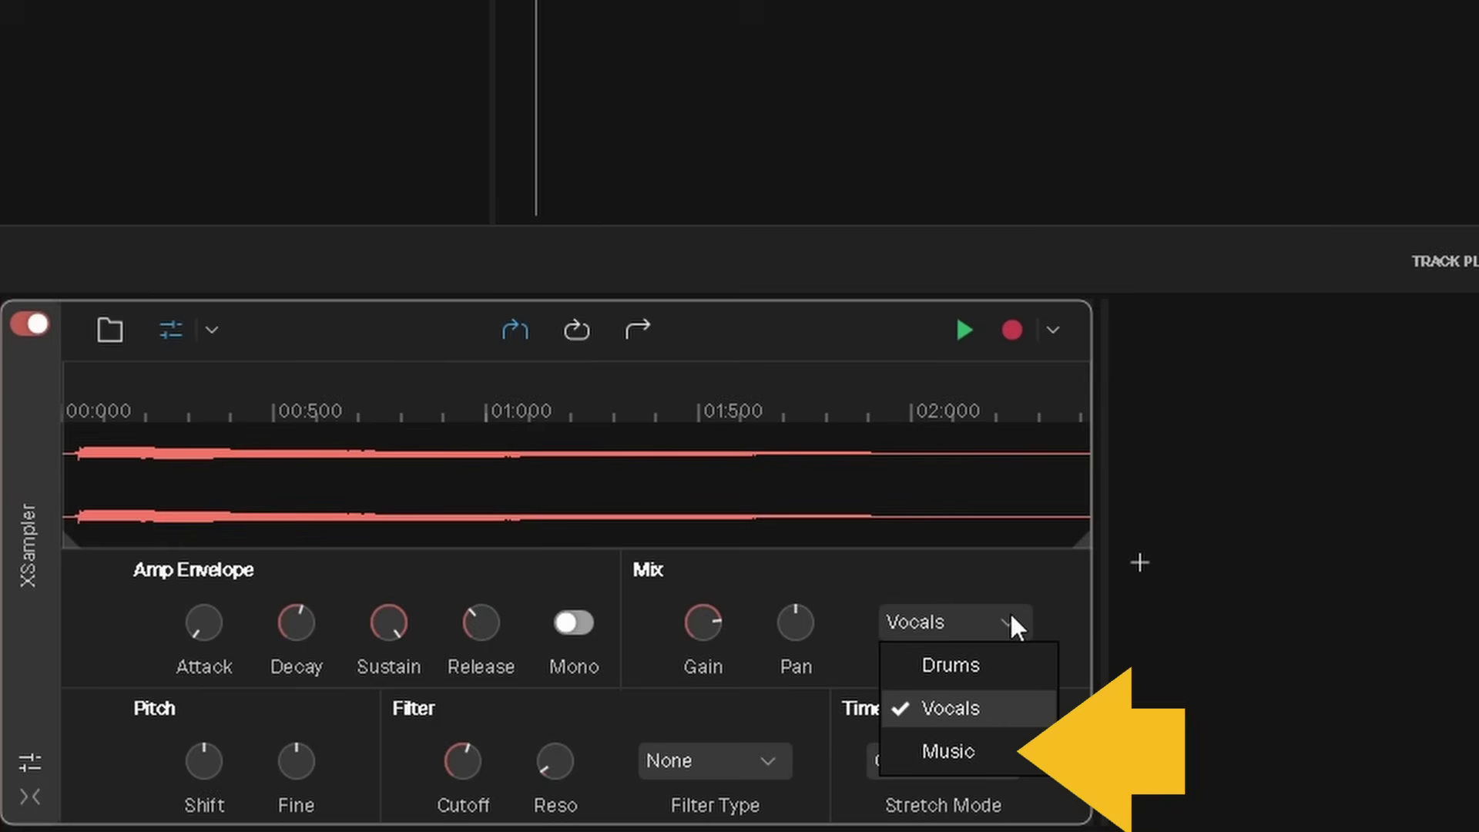
left_click(1001, 745)
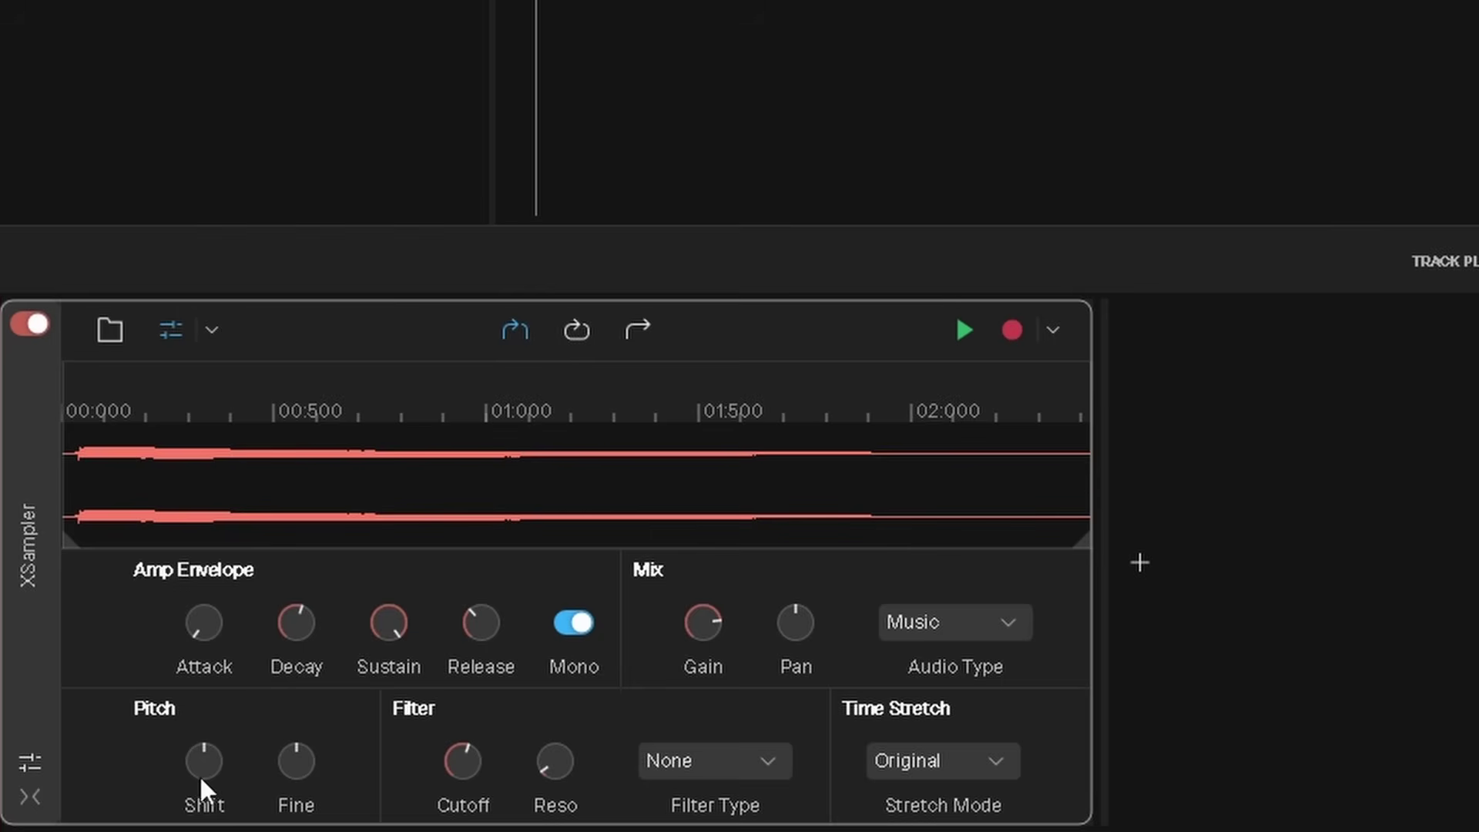
Audition the sample with its pitch shifted up and shifted down, and reset the pitch shift to its default
left_click_drag(200, 775, 200, 751)
left_click(970, 320)
mouse_move(213, 756)
left_mouse_down()
mouse_move(213, 806)
mouse_move(213, 759)
left_mouse_up()
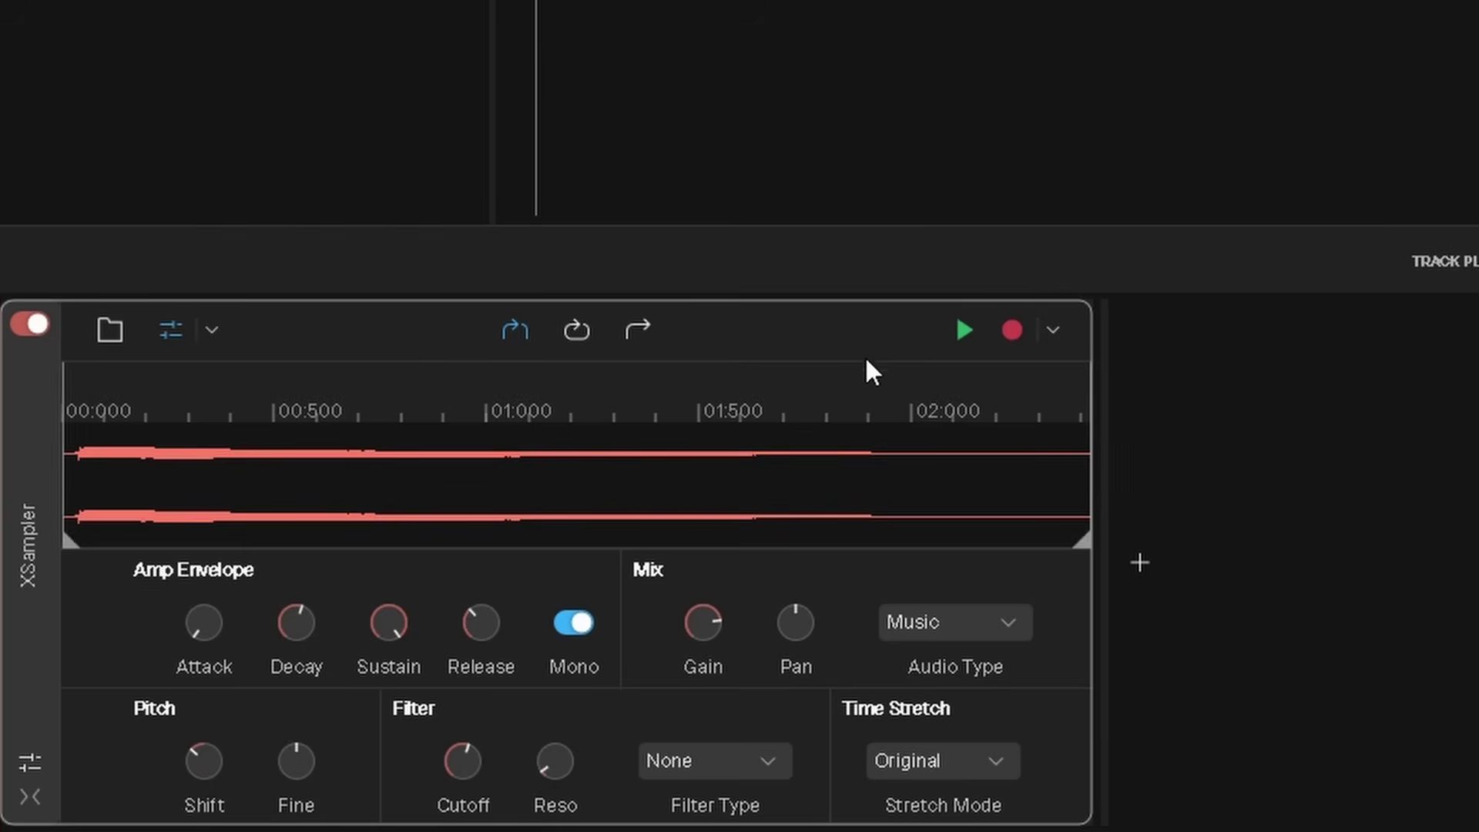
left_click(964, 331)
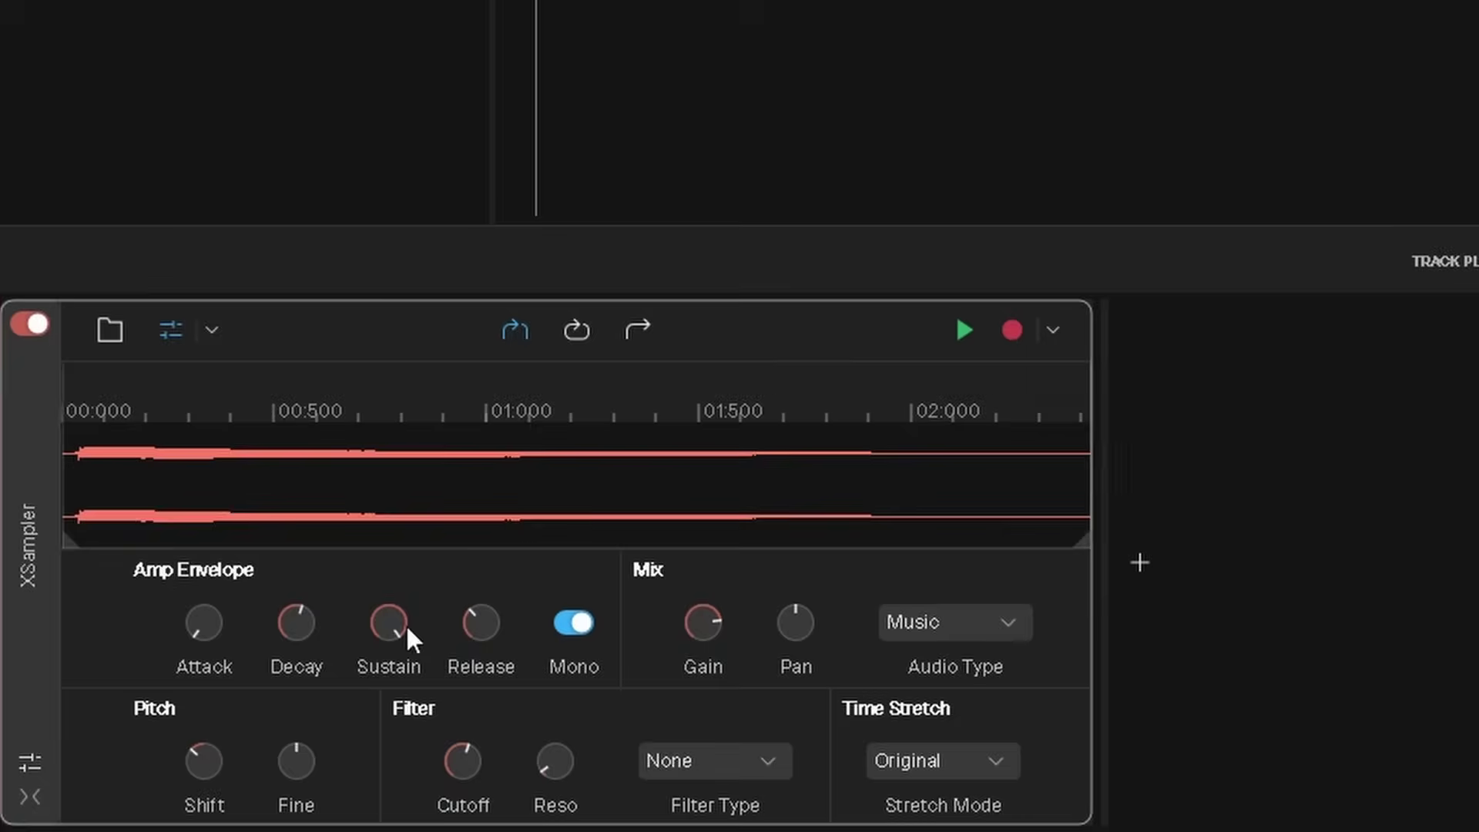
double_click(203, 750)
Audition the sample with its fine pitch raised and lowered, and return the fine tuning to its centre position
mouse_move(291, 775)
left_mouse_down()
mouse_move(291, 743)
mouse_move(294, 778)
left_mouse_up()
left_click(972, 331)
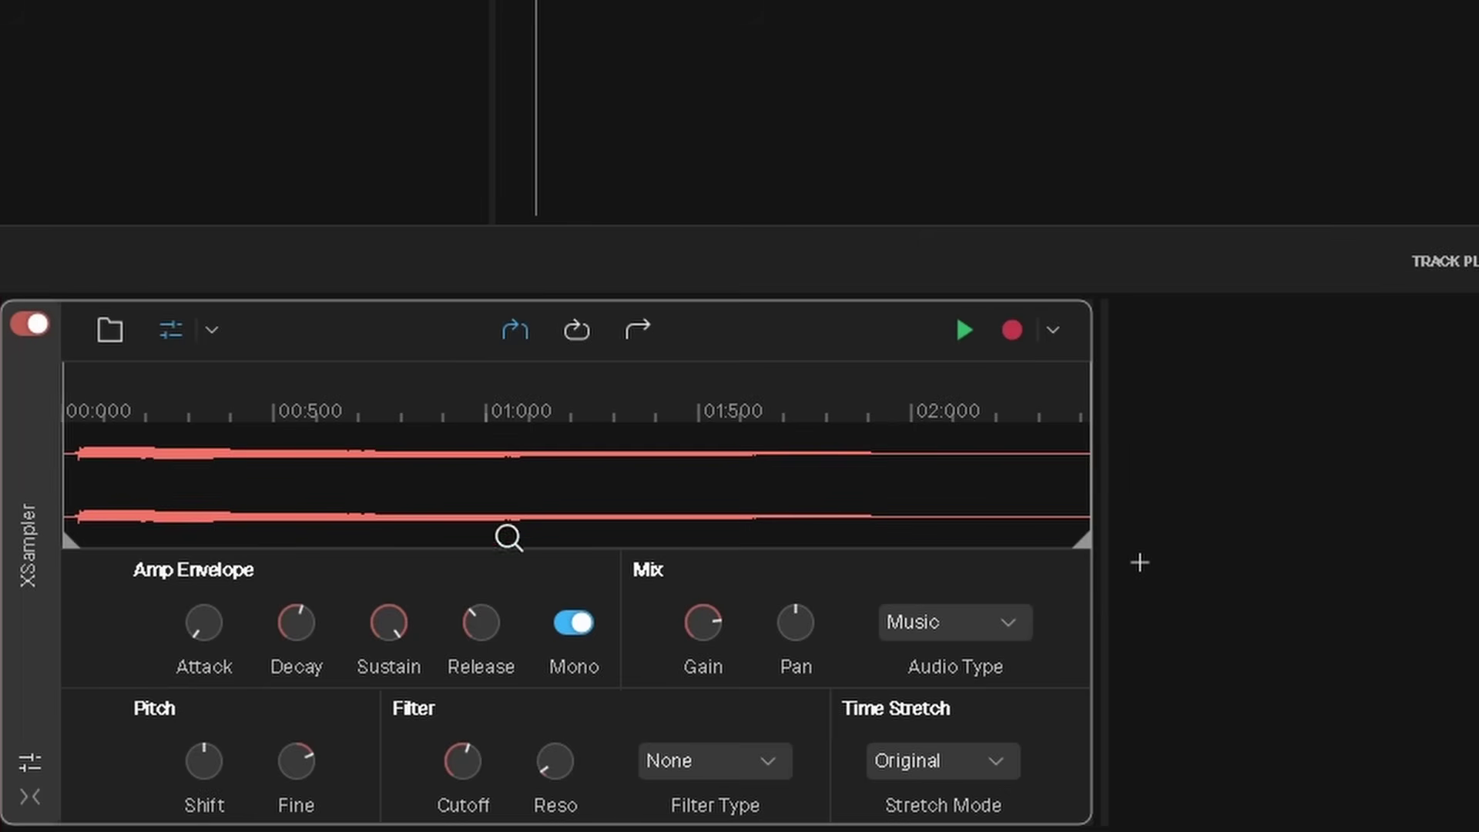
left_click_drag(309, 748, 303, 791)
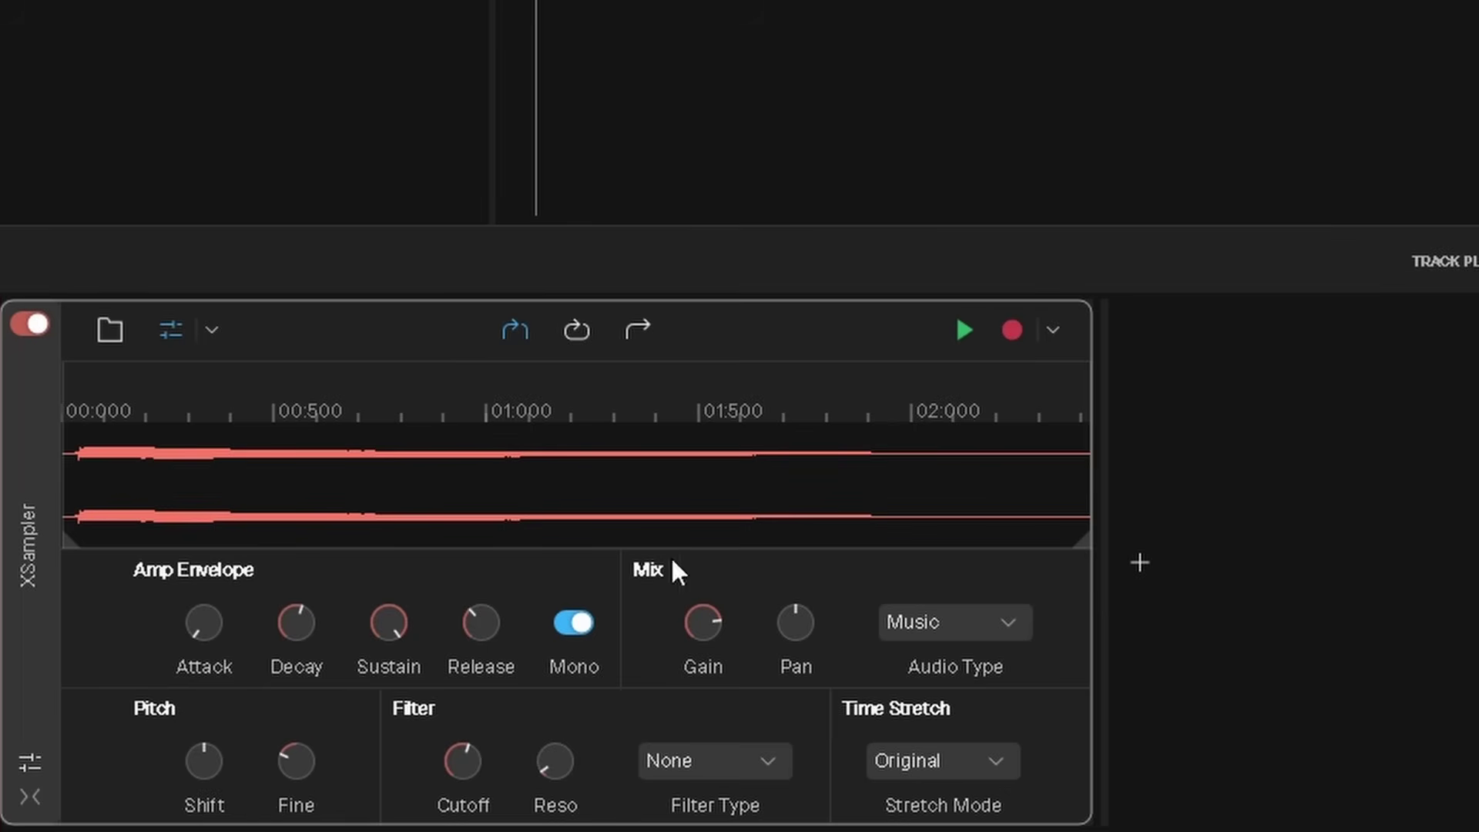
left_click(963, 324)
left_click_drag(296, 766, 296, 762)
left_click(972, 328)
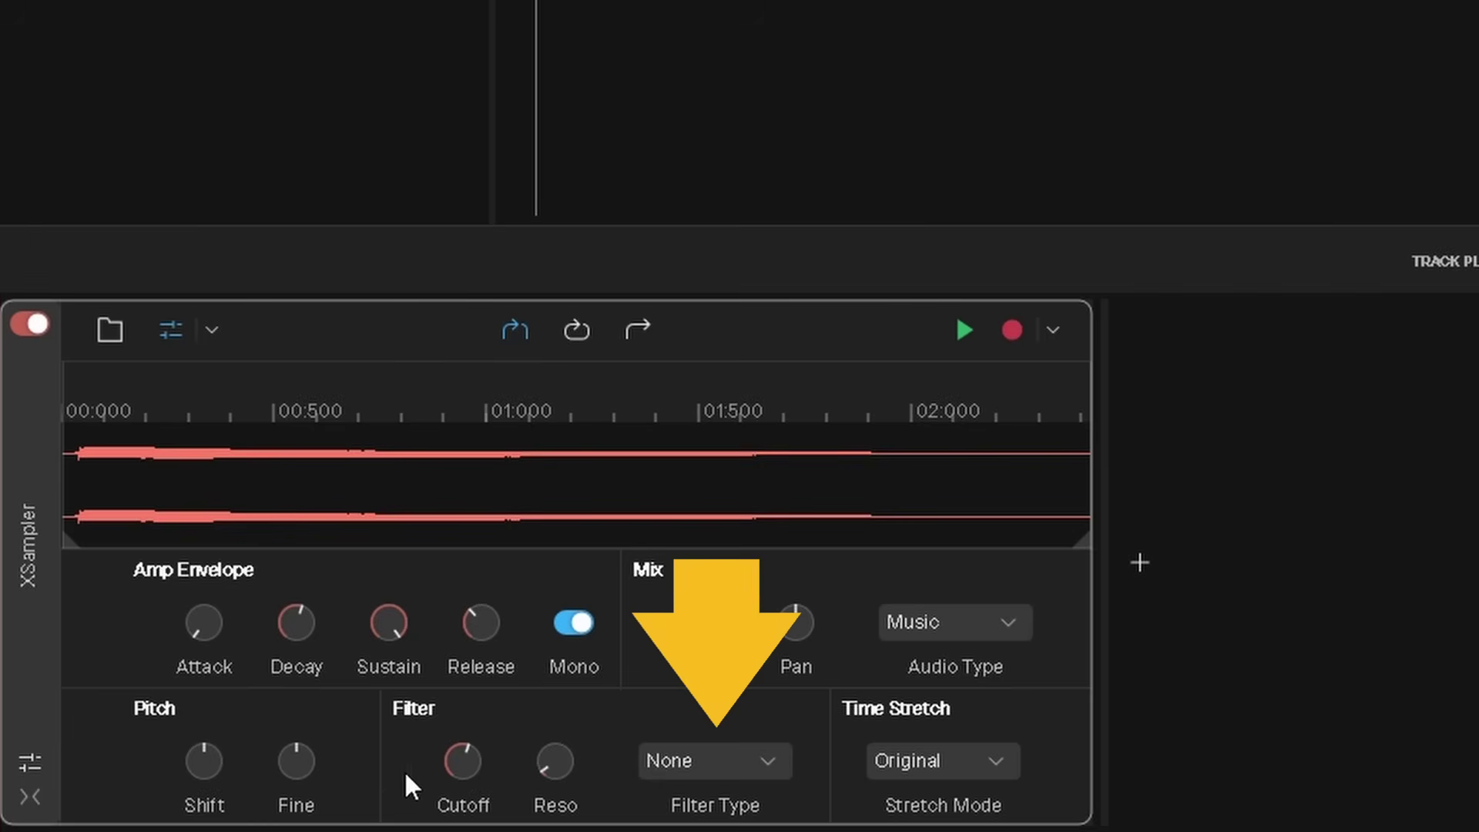
Set the filter type to LowPass, slightly lower the cutoff, and play the sample
left_click(777, 771)
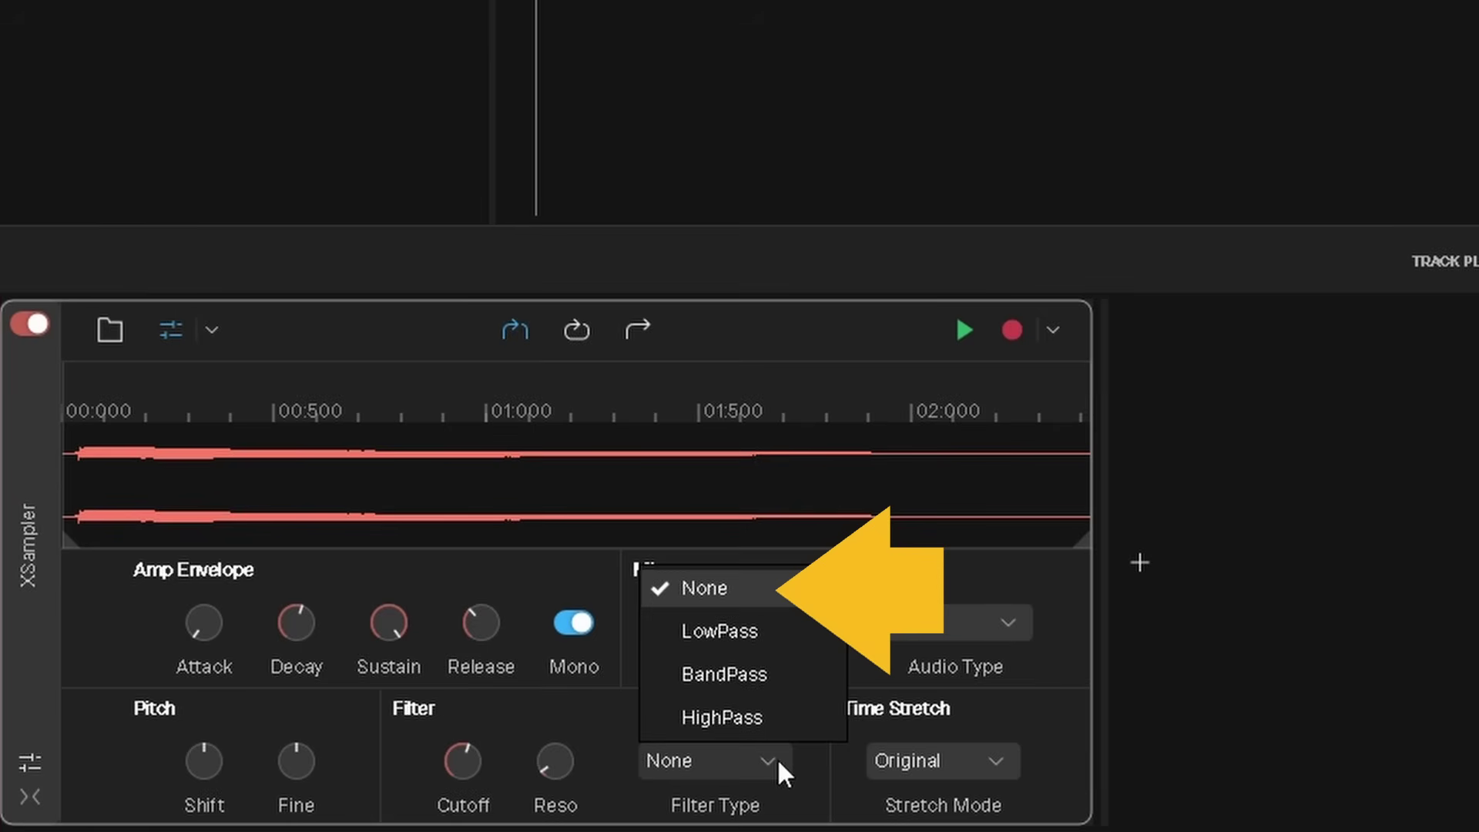
left_click(737, 589)
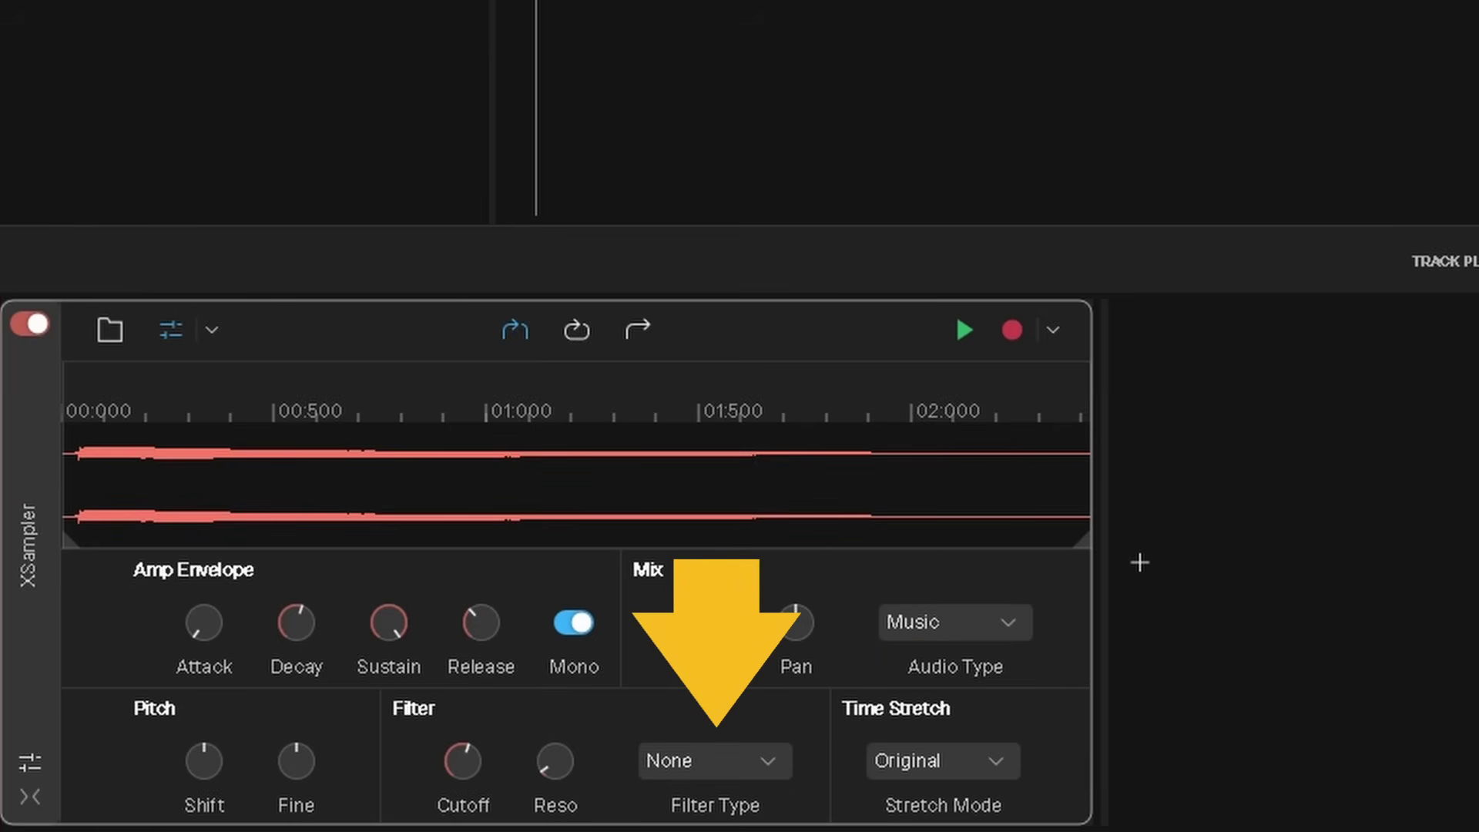
left_click(777, 770)
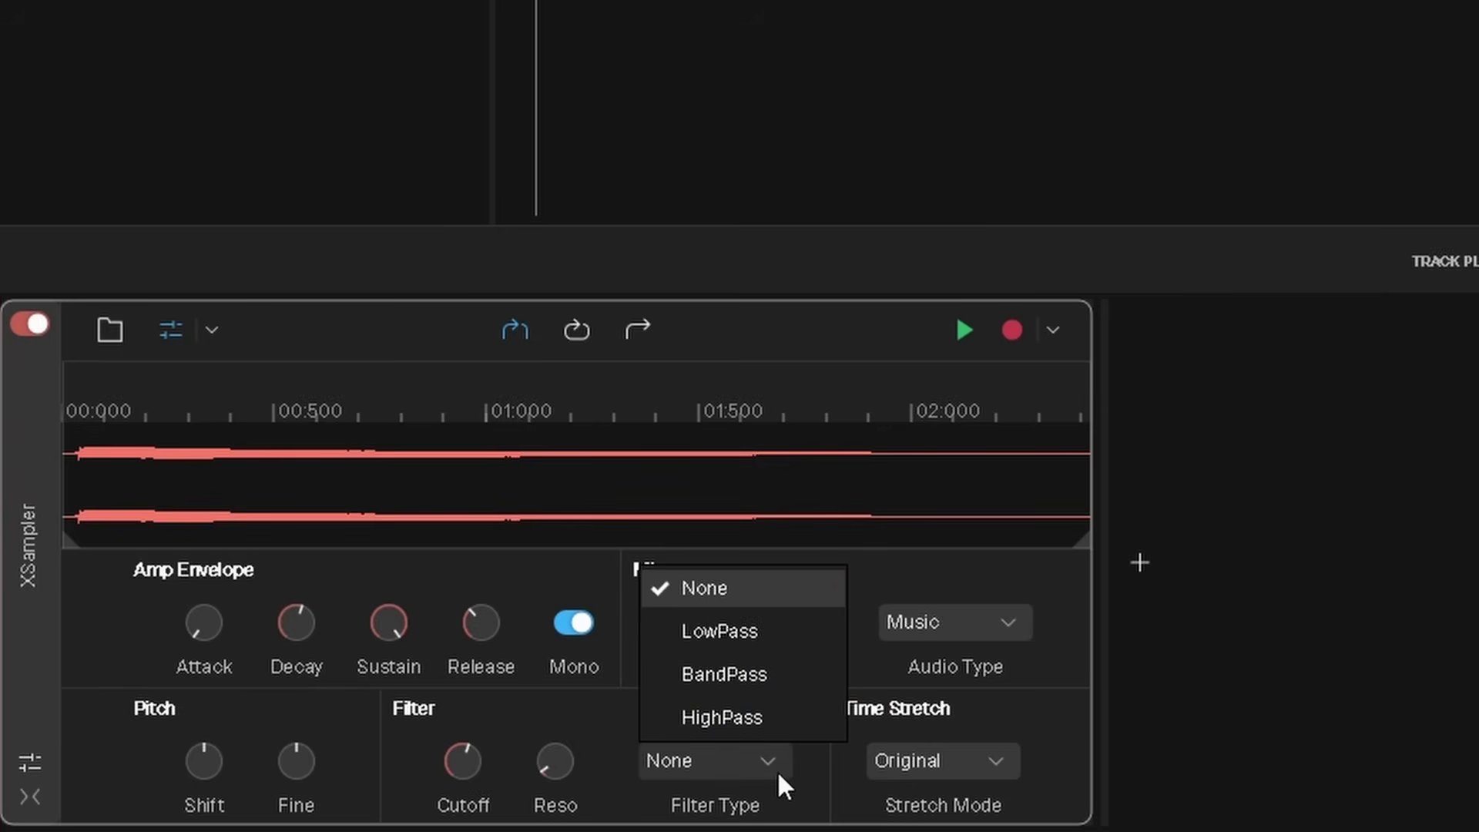
left_click(788, 631)
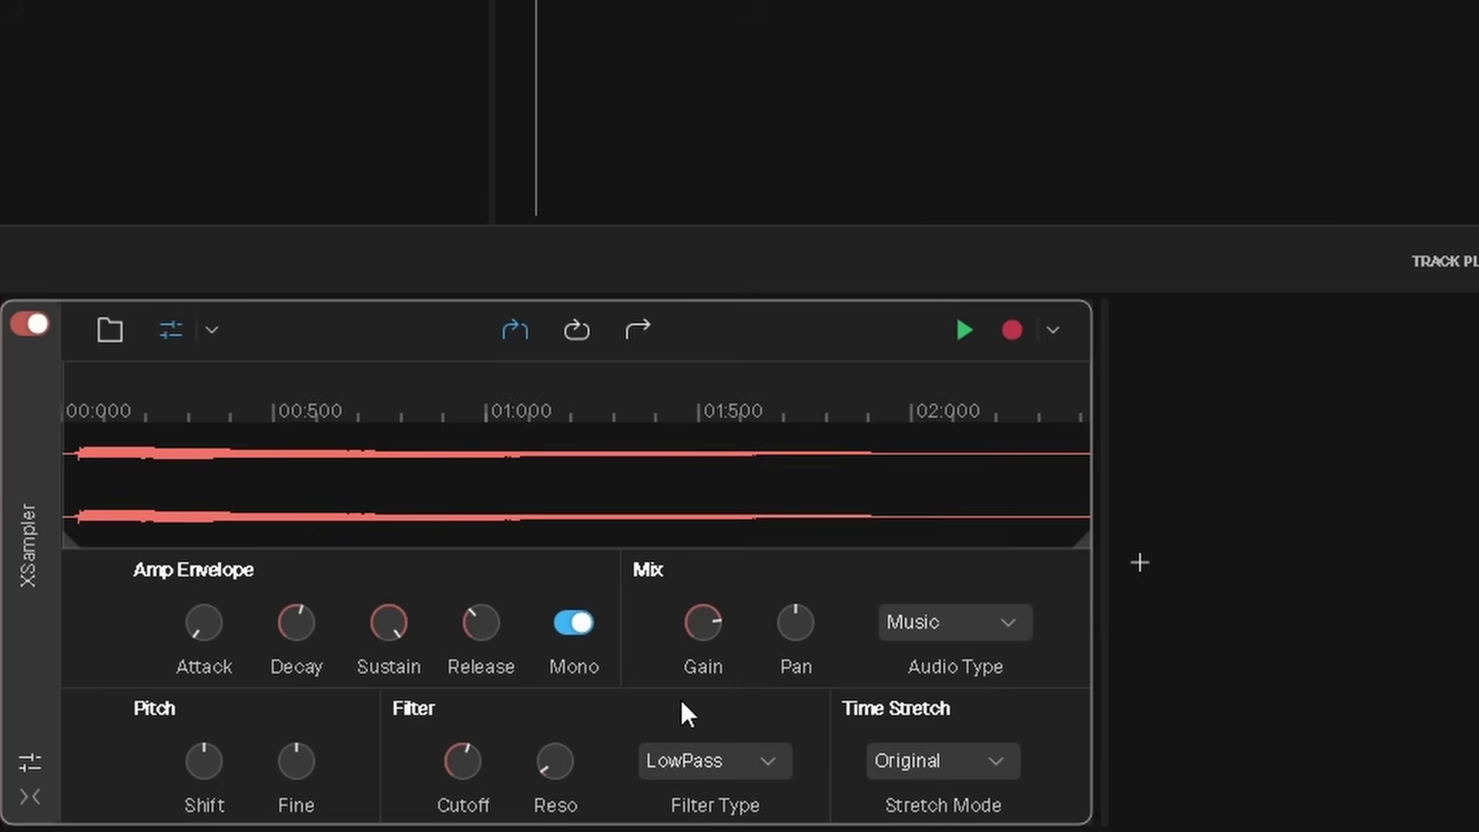
mouse_move(462, 762)
left_mouse_down()
mouse_move(462, 777)
mouse_move(463, 764)
left_mouse_up()
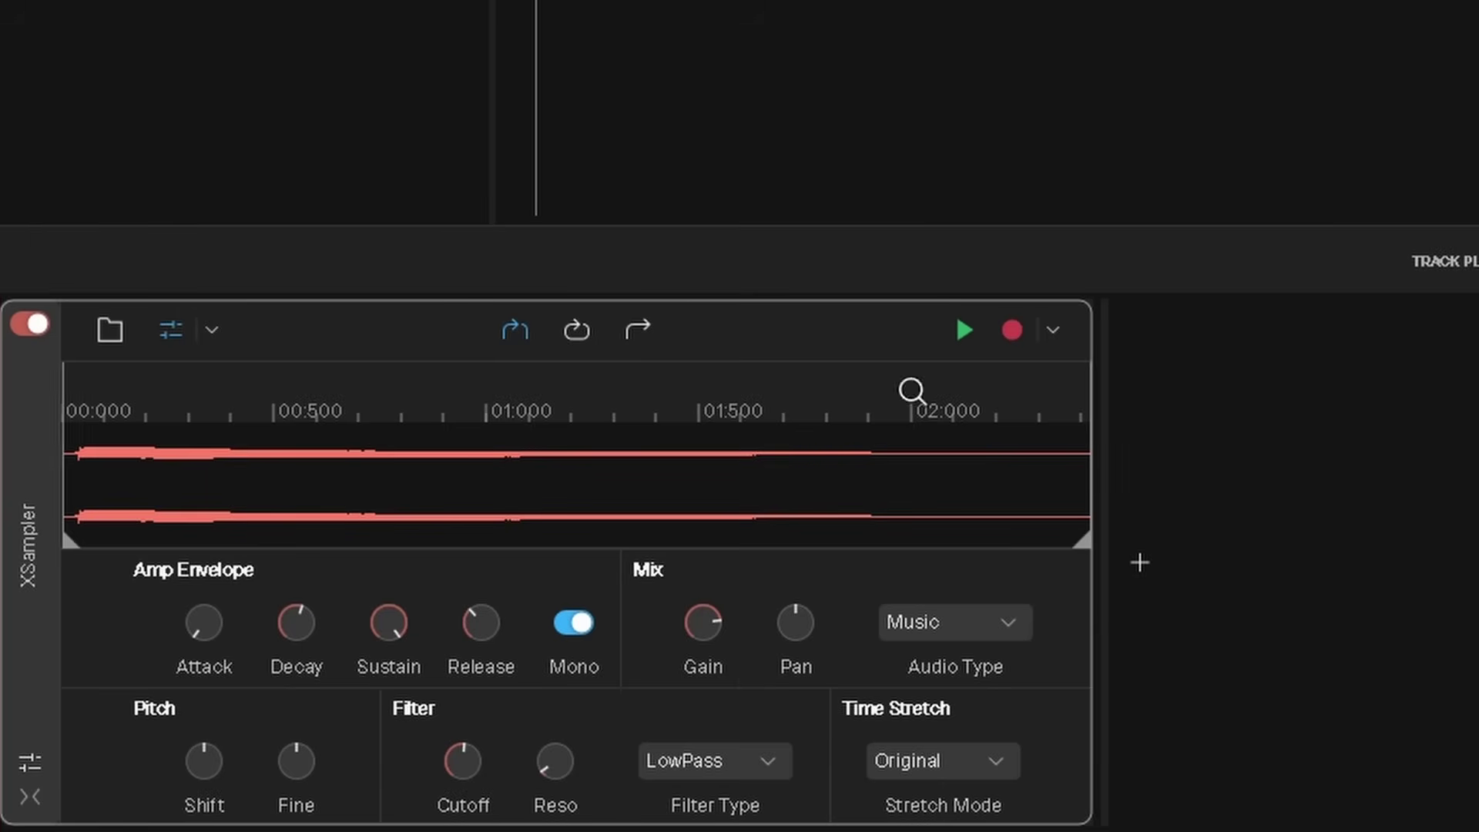
left_click(965, 332)
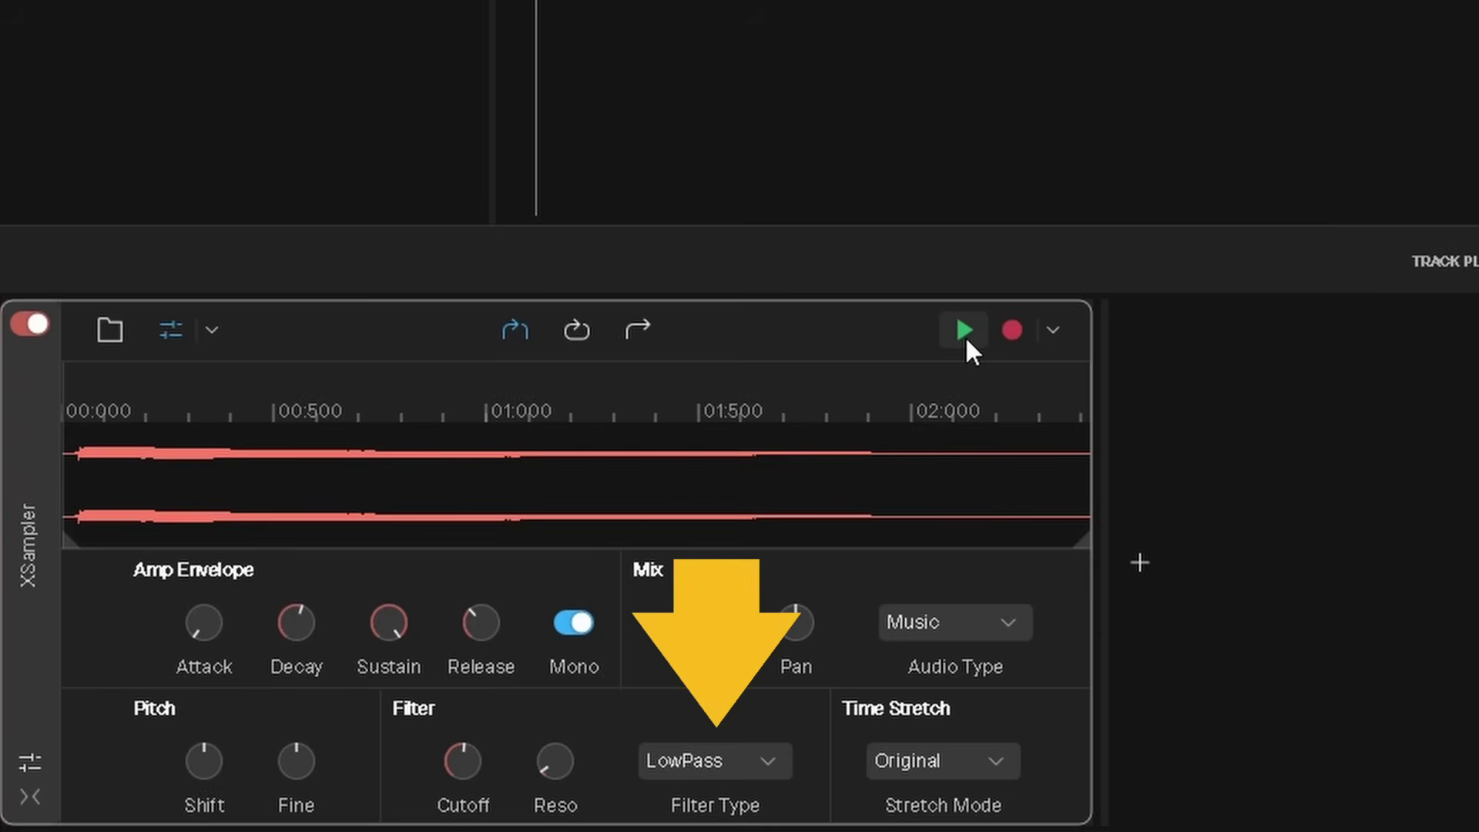
Set the filter type to HighPass, raise the cutoff, and play the sample
left_click(770, 762)
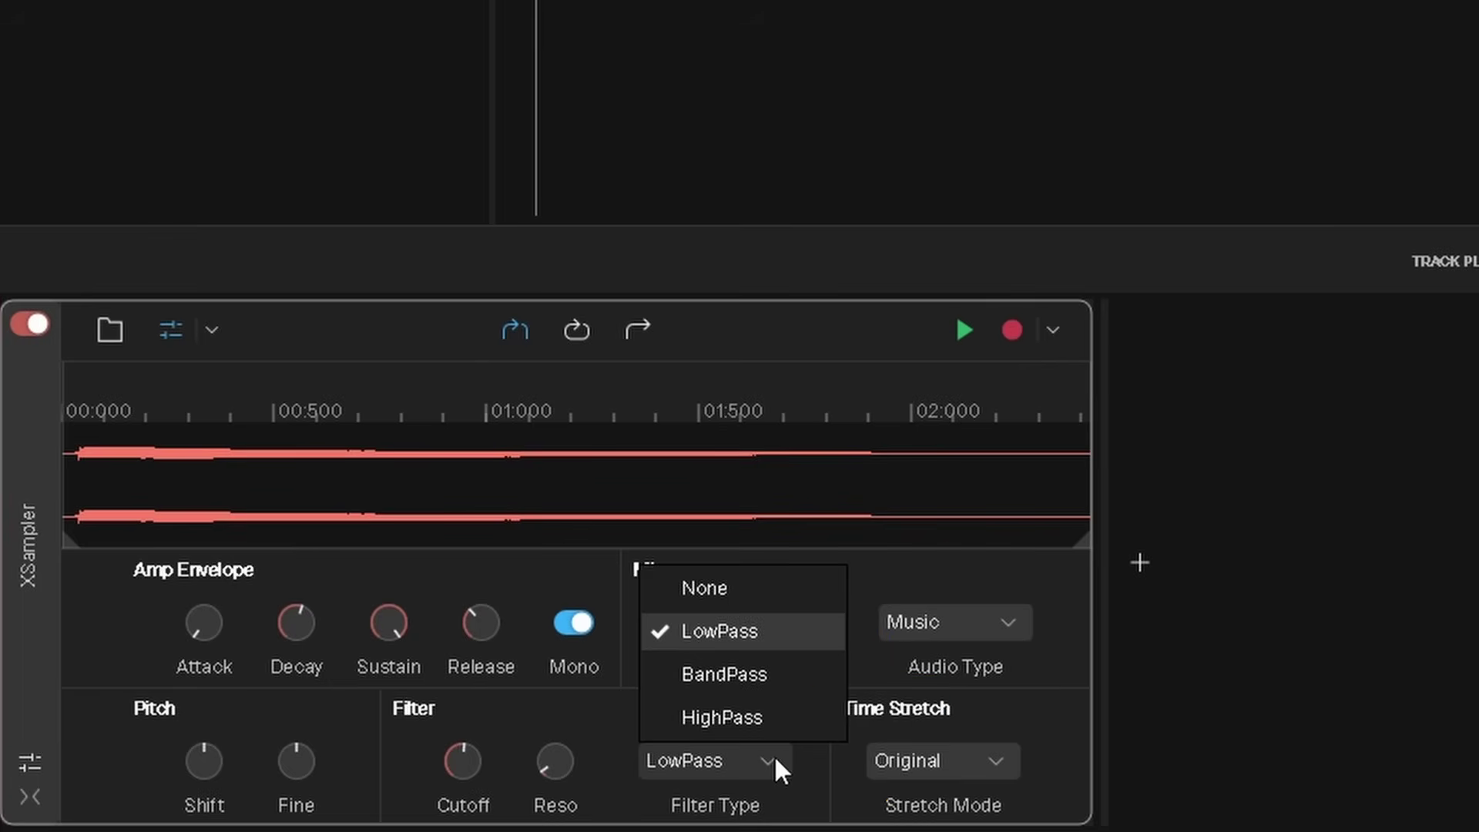
left_click(776, 717)
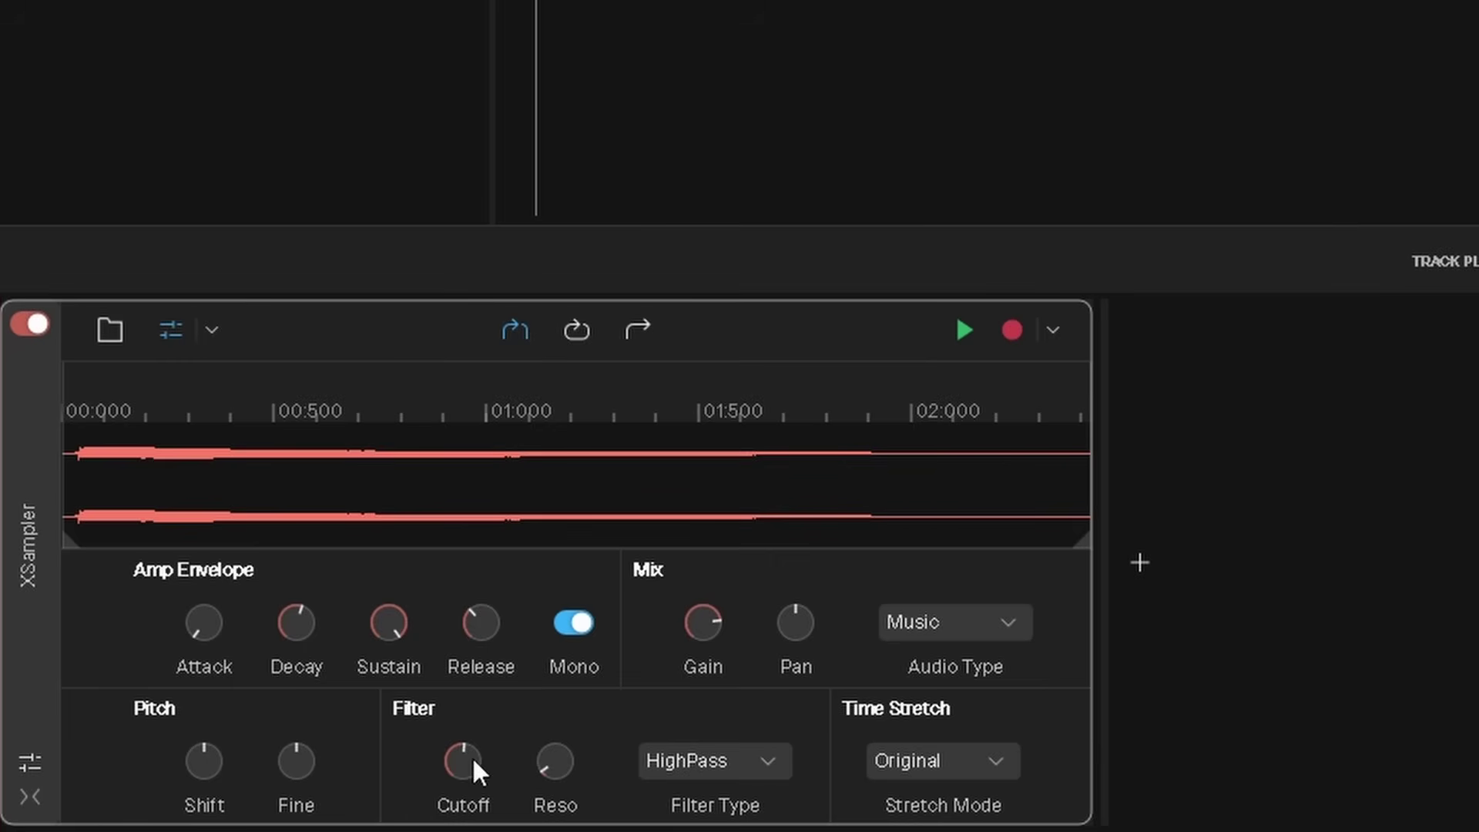
left_click_drag(463, 759, 462, 729)
left_click(967, 330)
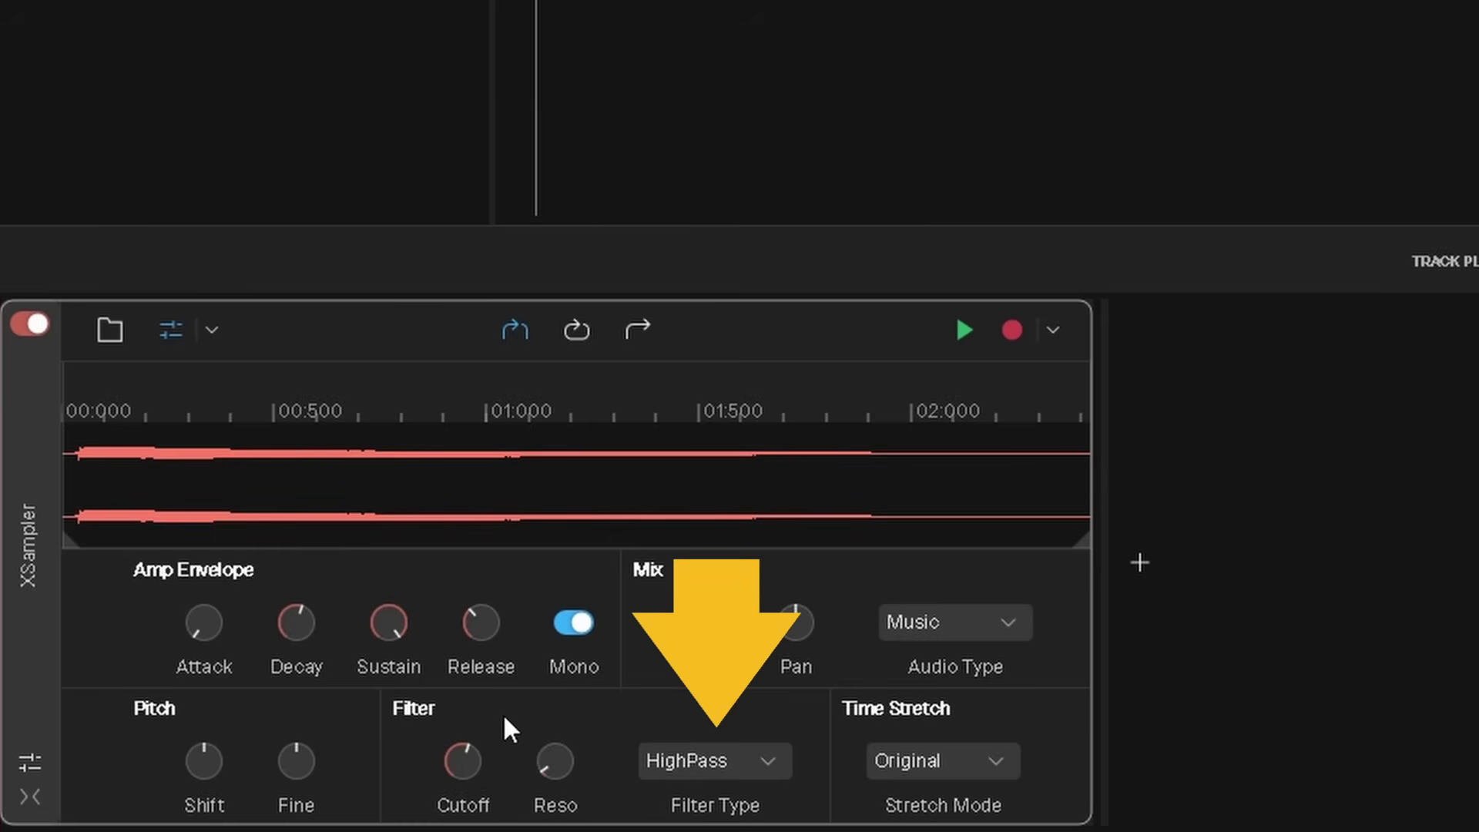
Set the filter type to BandPass and audition the sample with a lower and with a higher cutoff
left_click(757, 768)
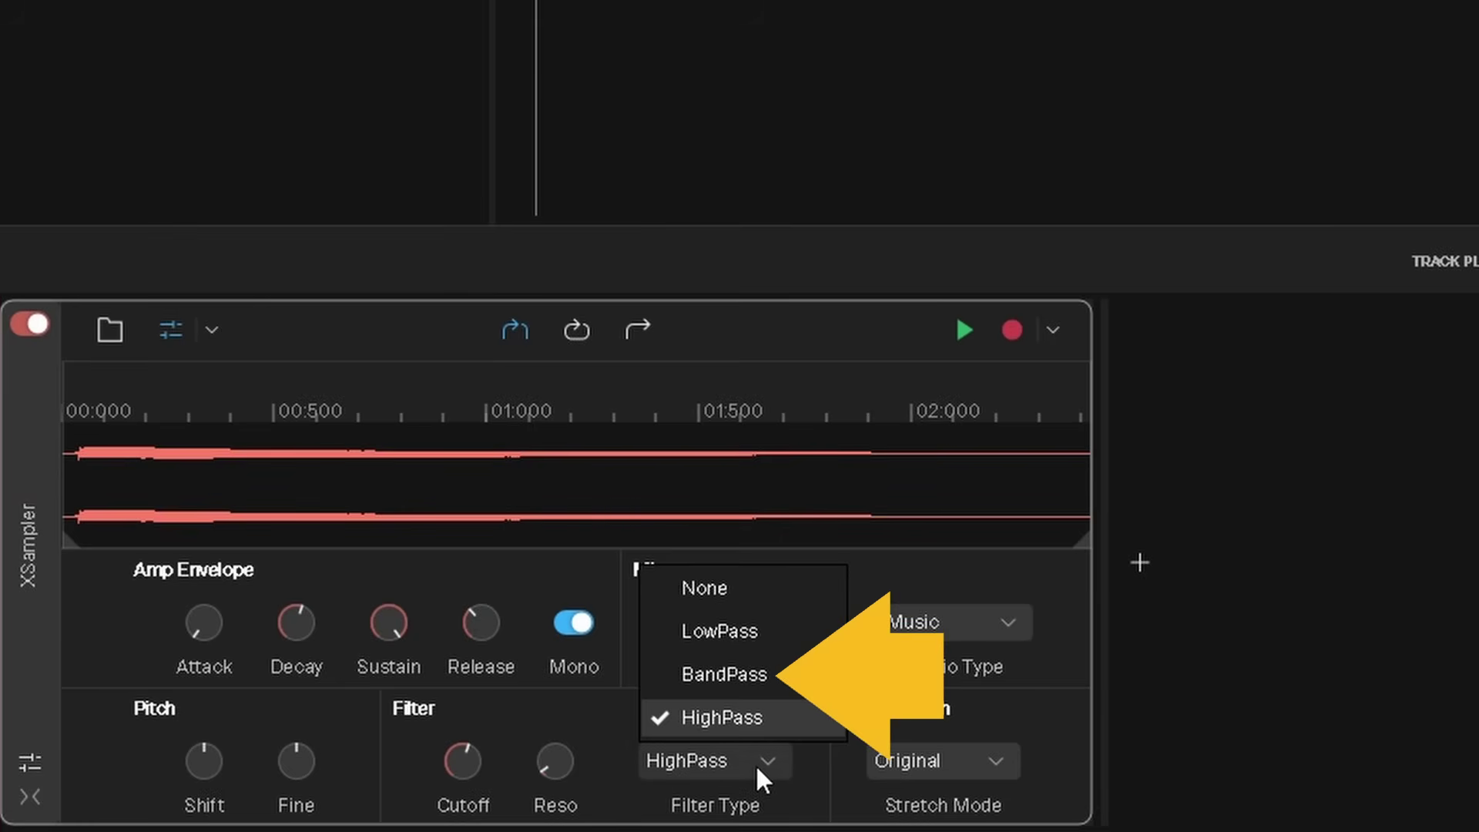
left_click(761, 674)
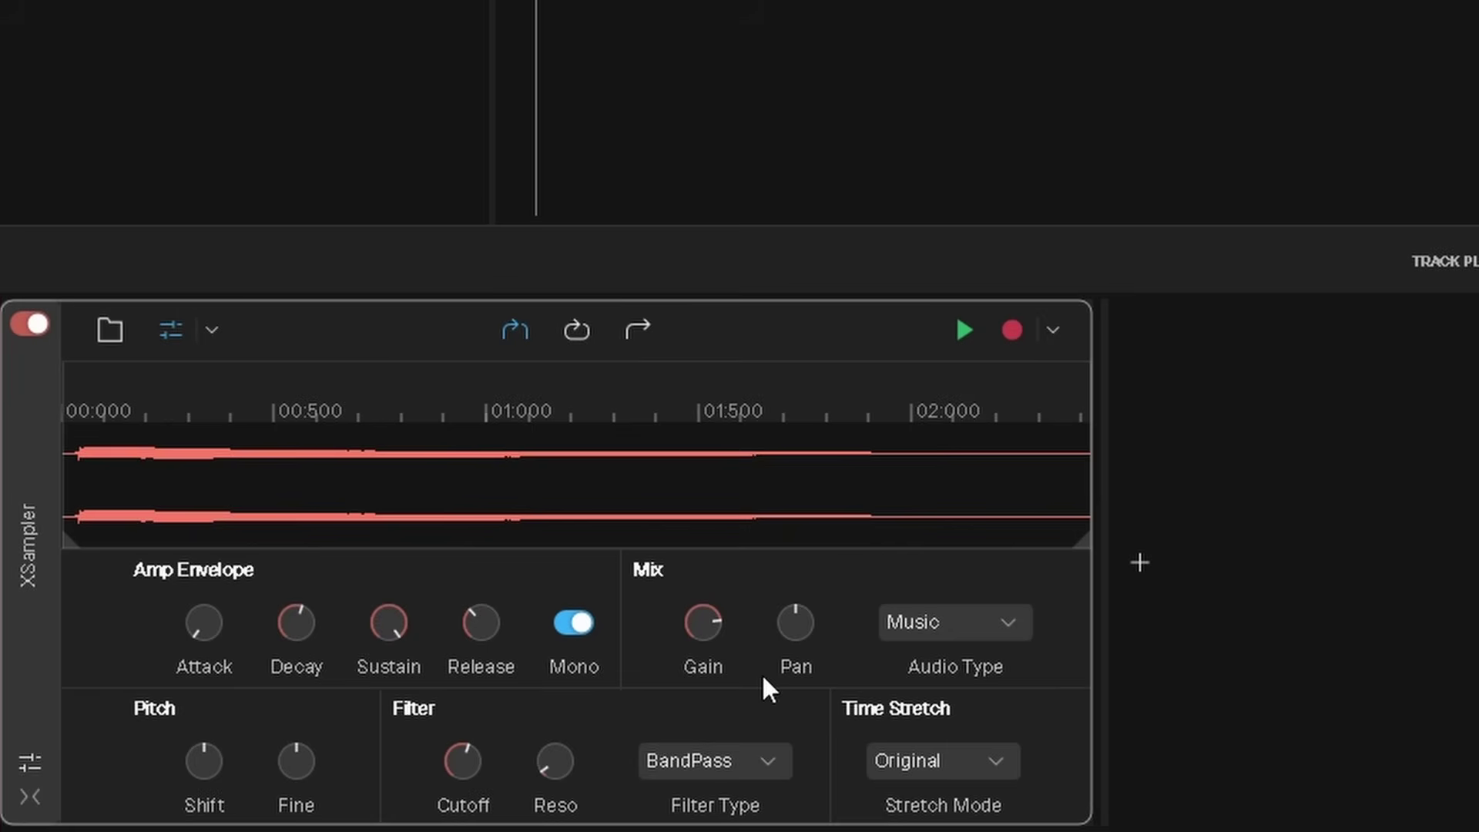
left_click_drag(468, 757, 465, 780)
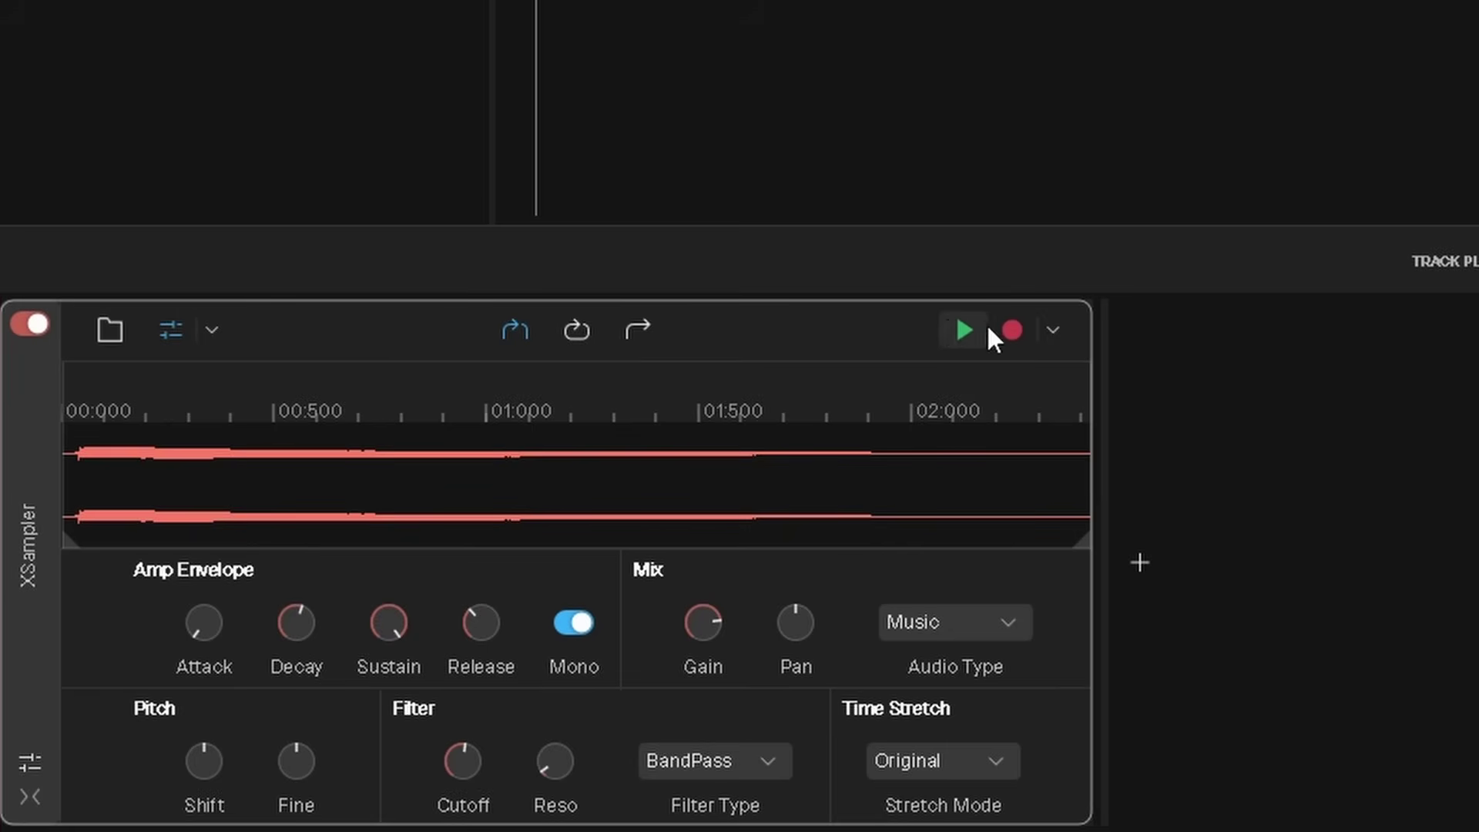
left_click(949, 323)
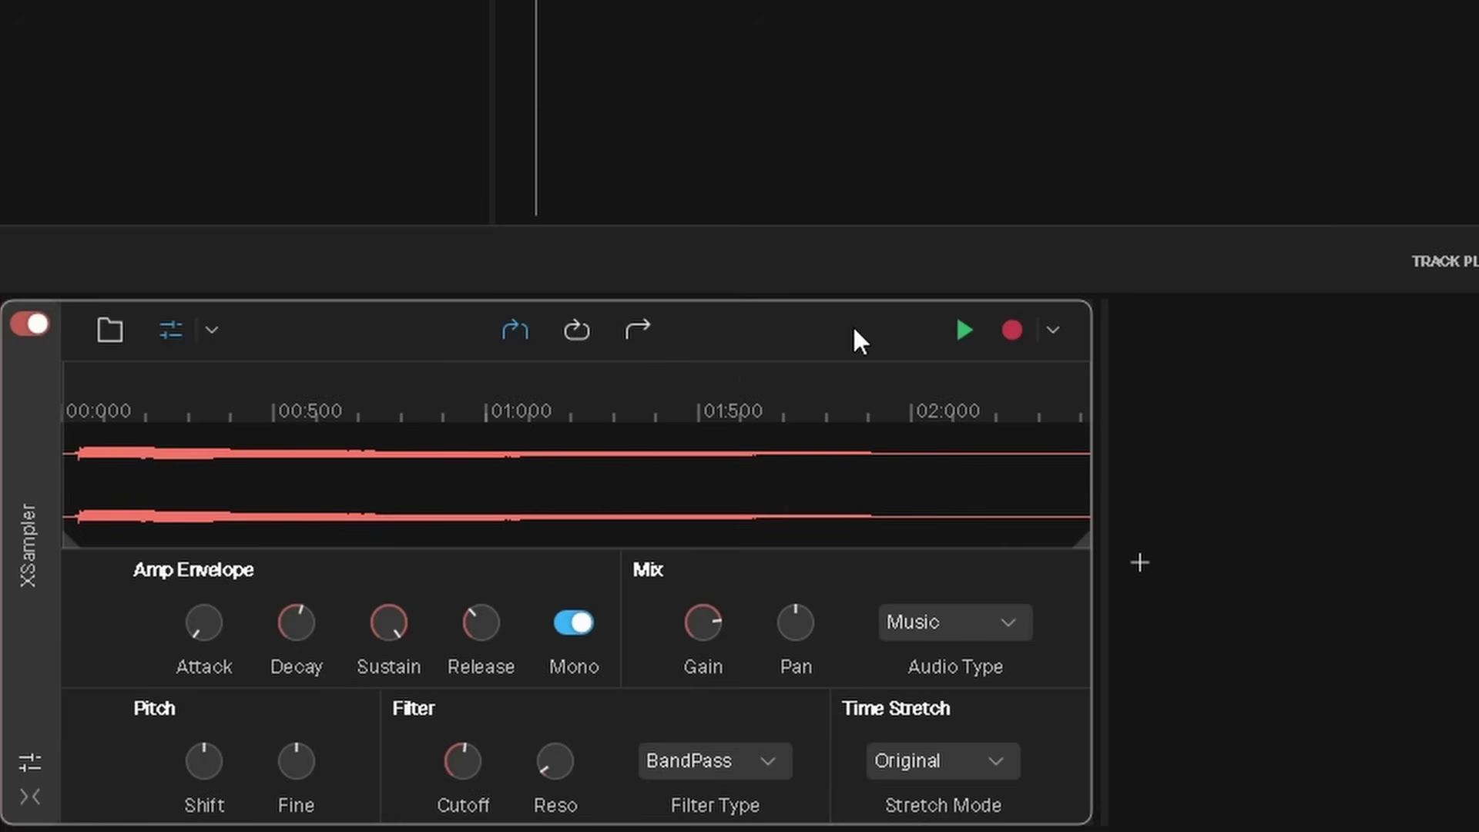
left_click_drag(466, 744, 468, 717)
left_click(973, 339)
Audition the BandPass filter with raised resonance, and set the filter type back to None with resonance at minimum
left_click_drag(561, 761, 559, 681)
left_click(961, 323)
left_click(770, 763)
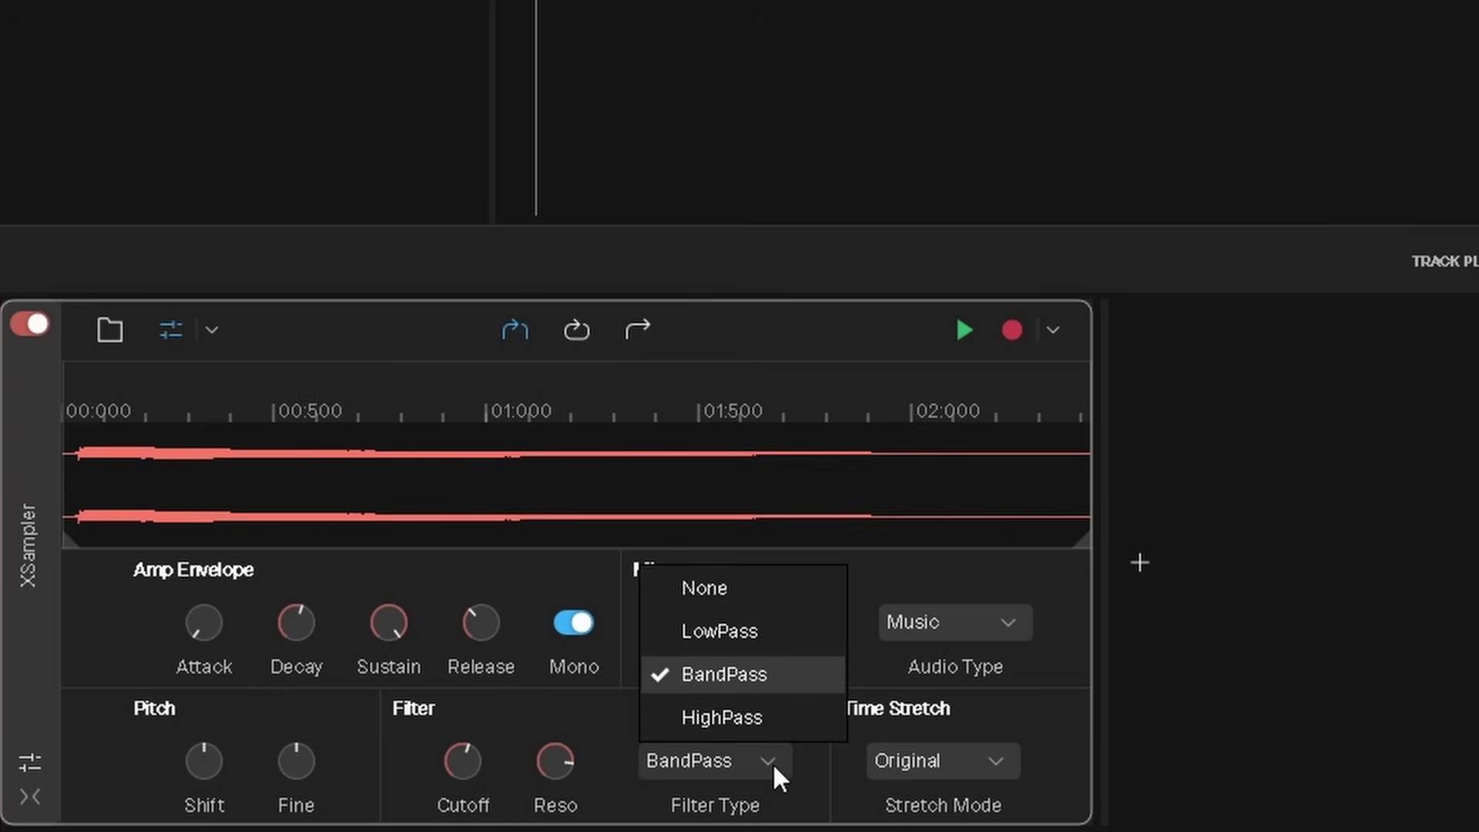
left_click(781, 595)
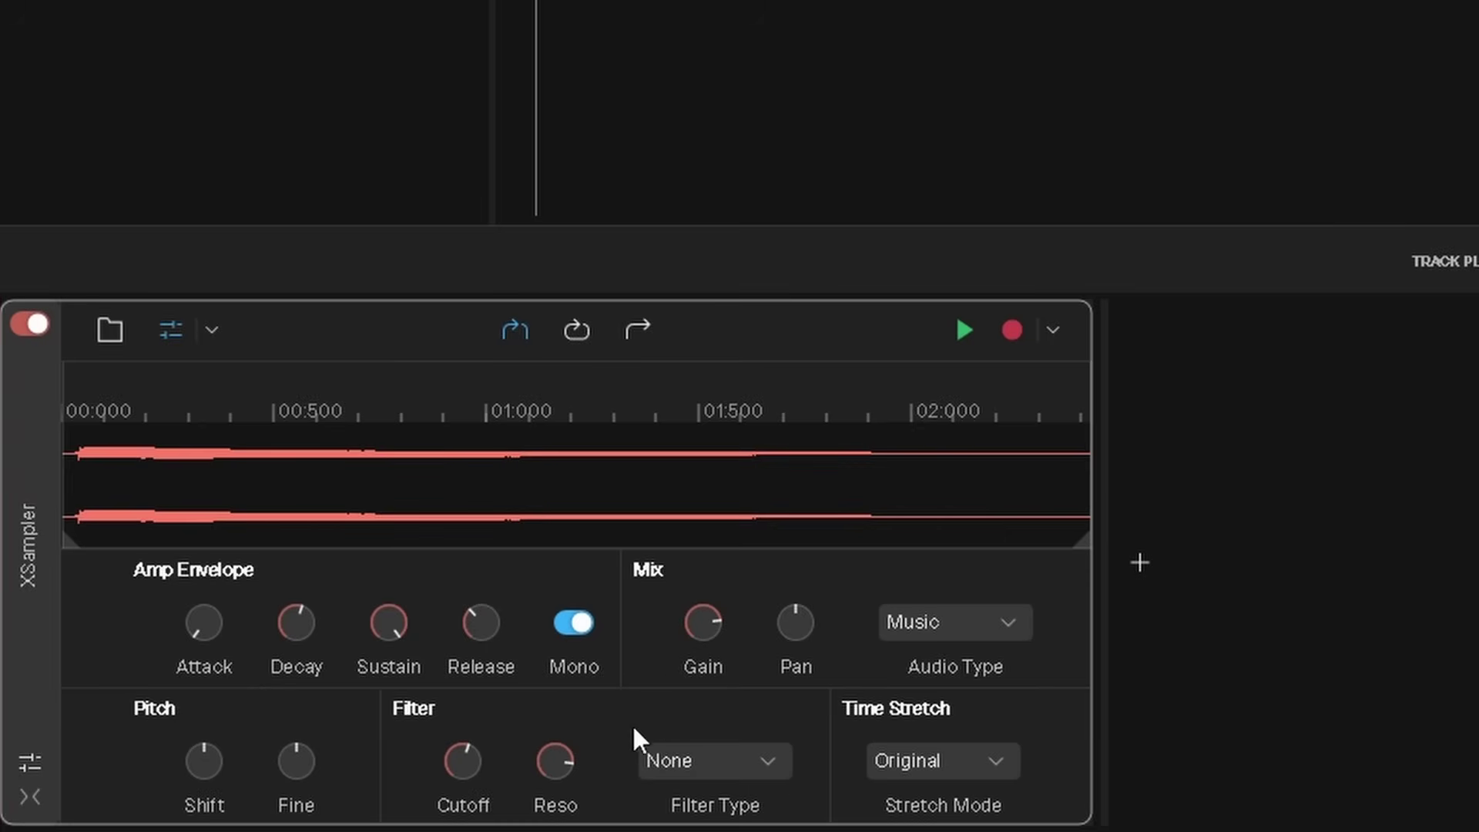
left_click_drag(555, 779, 554, 770)
Set the time stretch mode to None and play the sample from the piano keyboard beneath the waveform
left_click(997, 762)
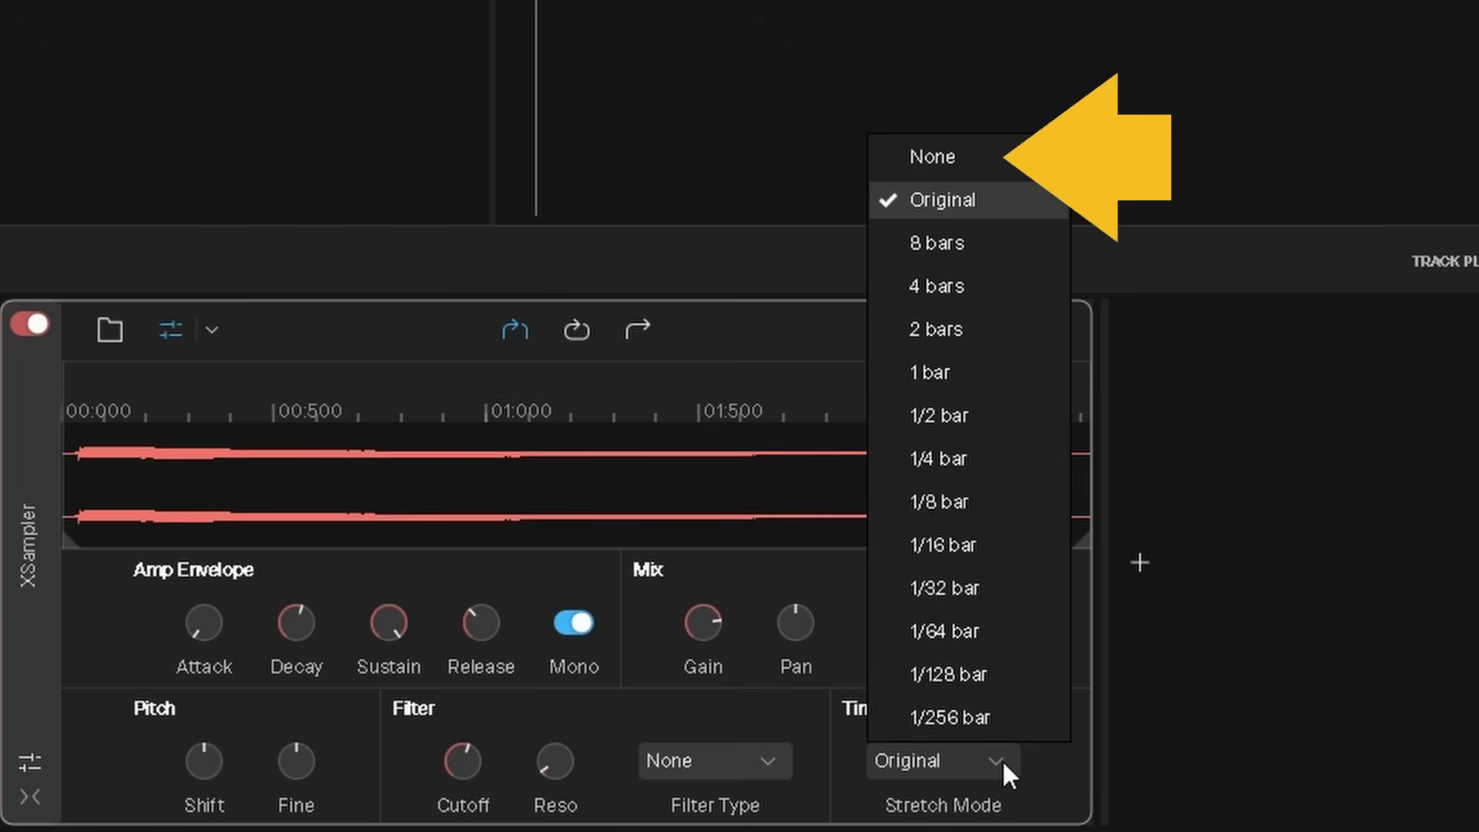
left_click(1040, 157)
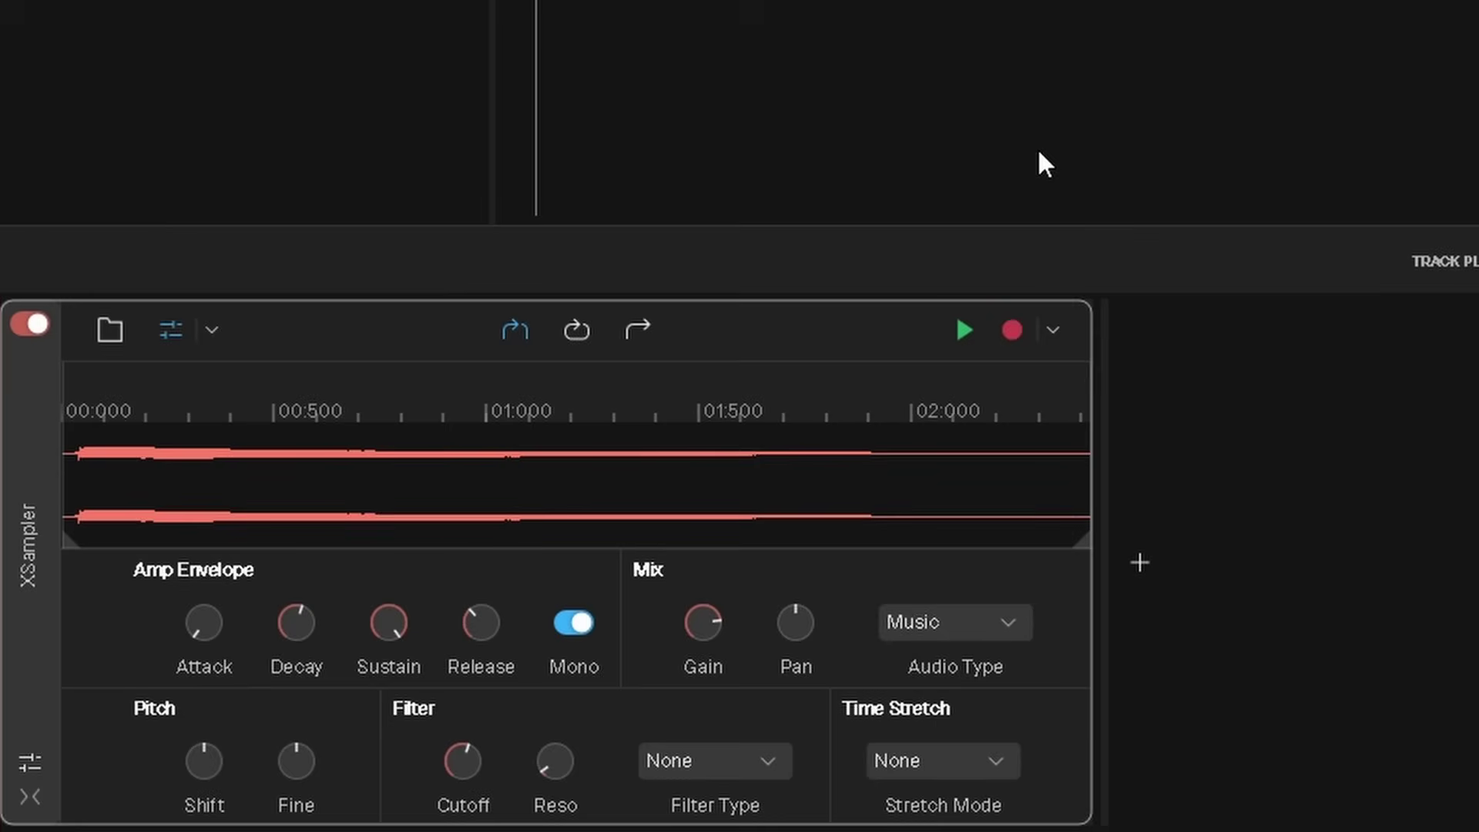
left_click(182, 317)
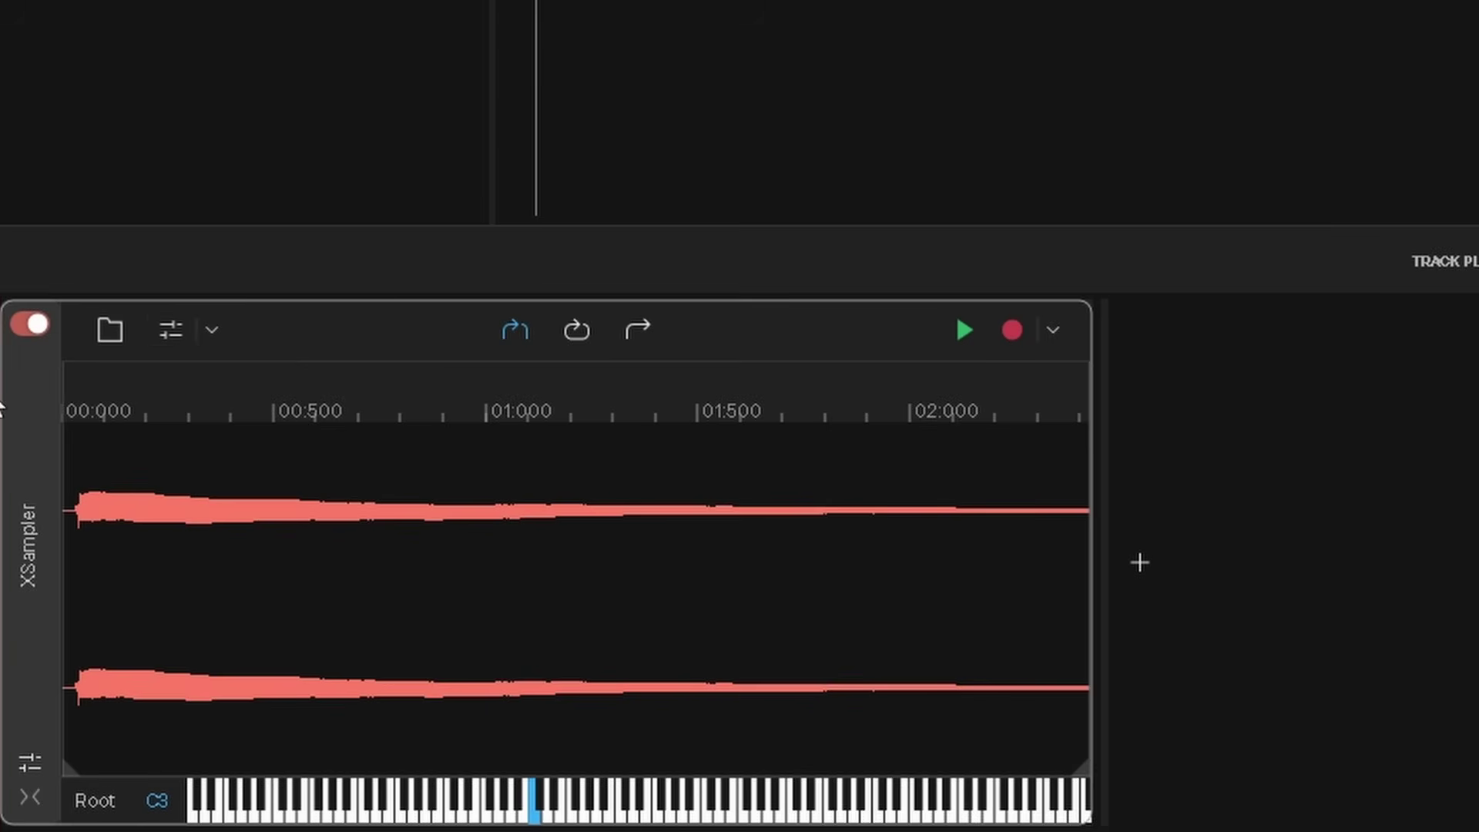
key("space")
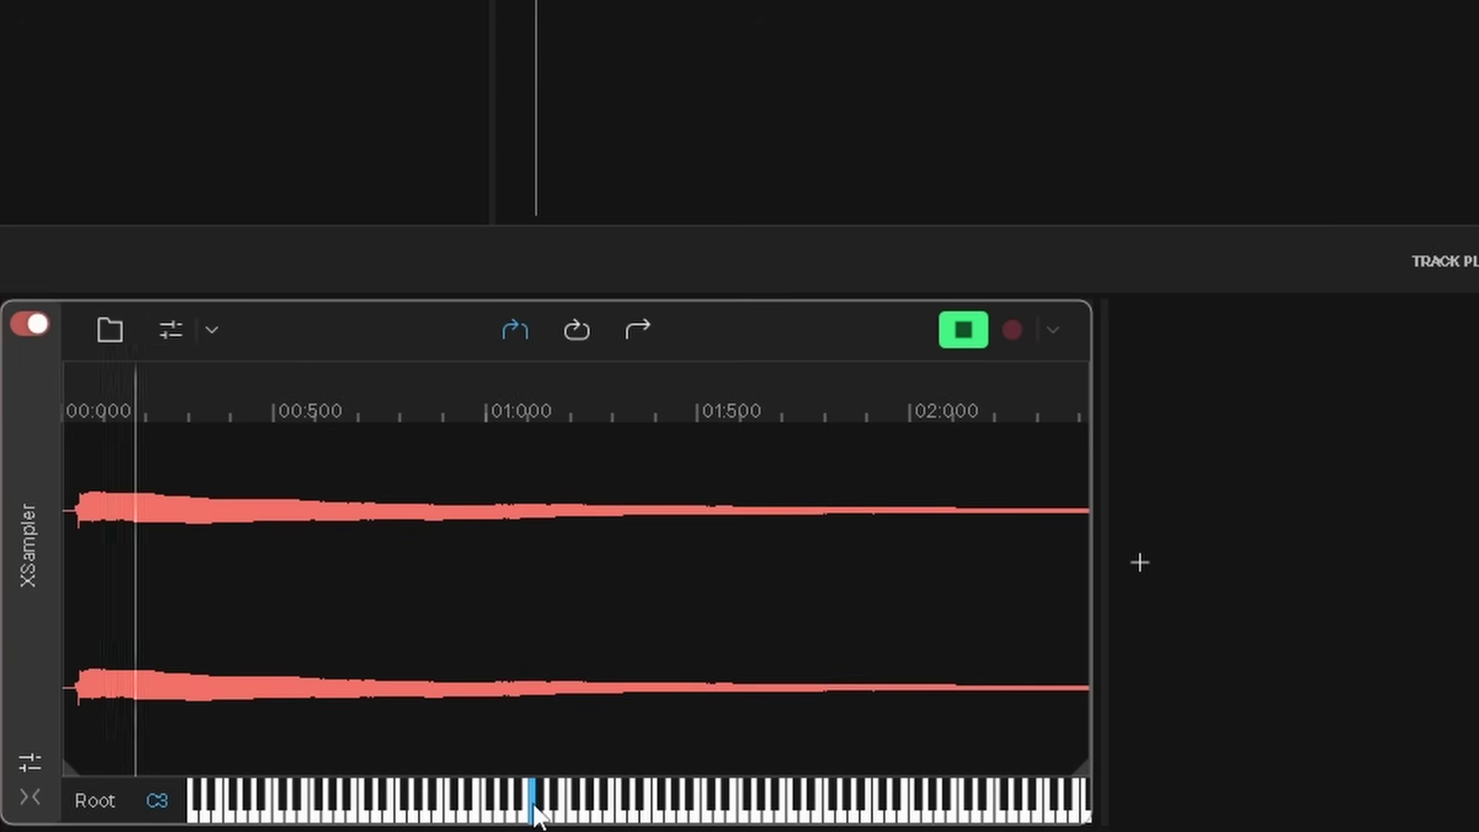
Audition the unstretched sample on the piano keyboard at the C3 root key, a lower key and a higher key
key("space")
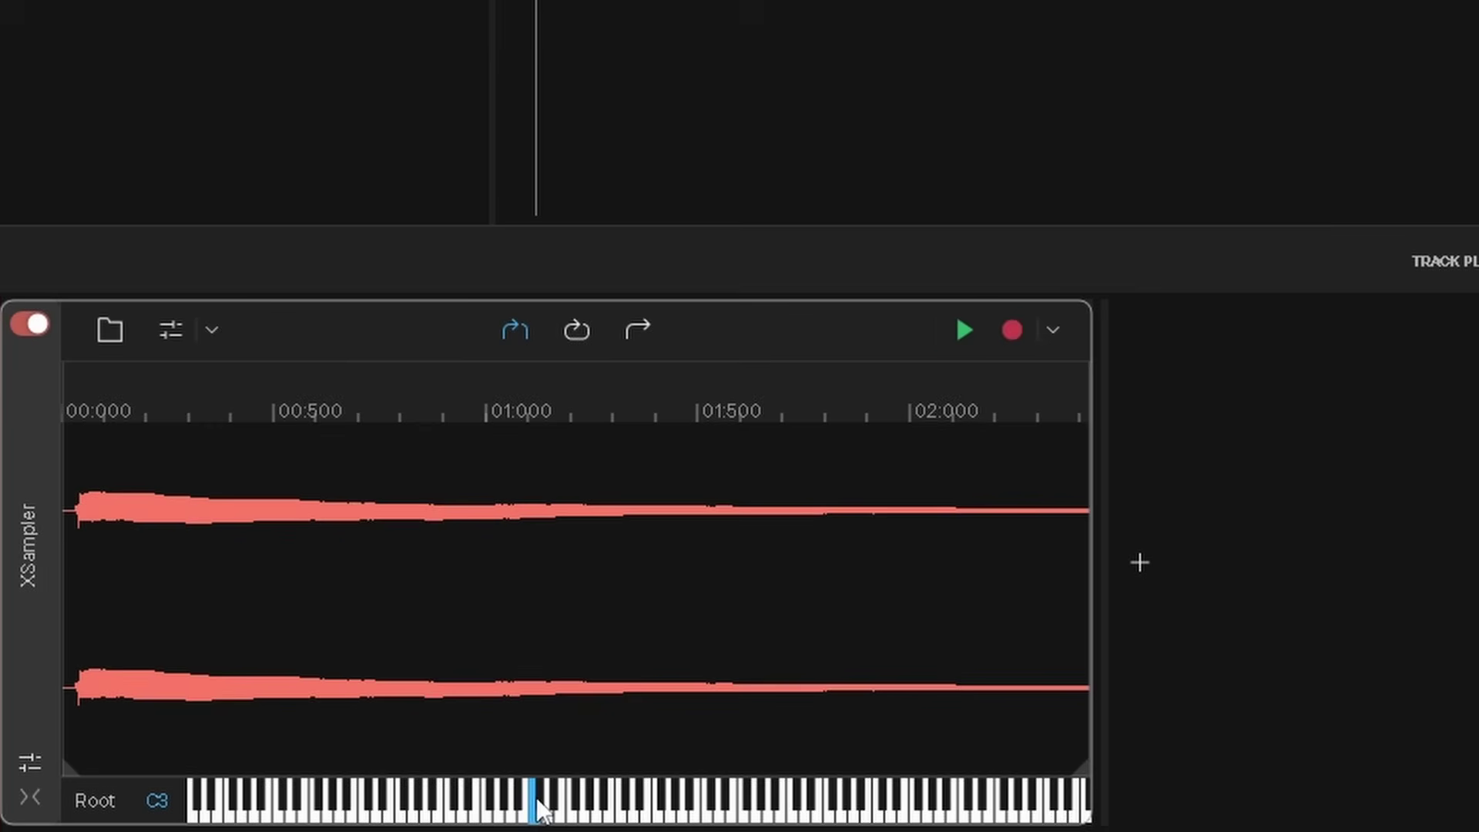
key("space")
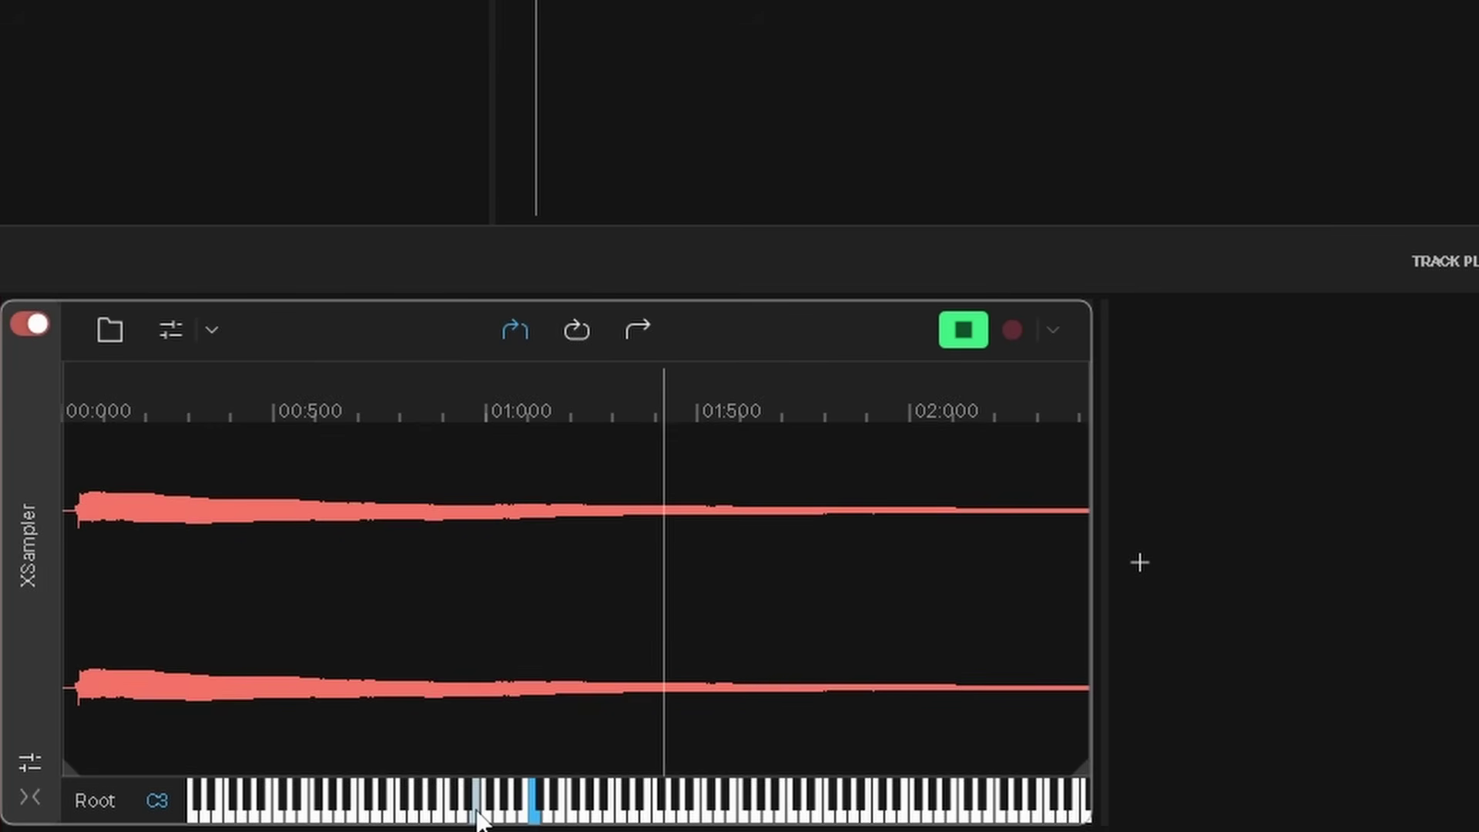
key("space")
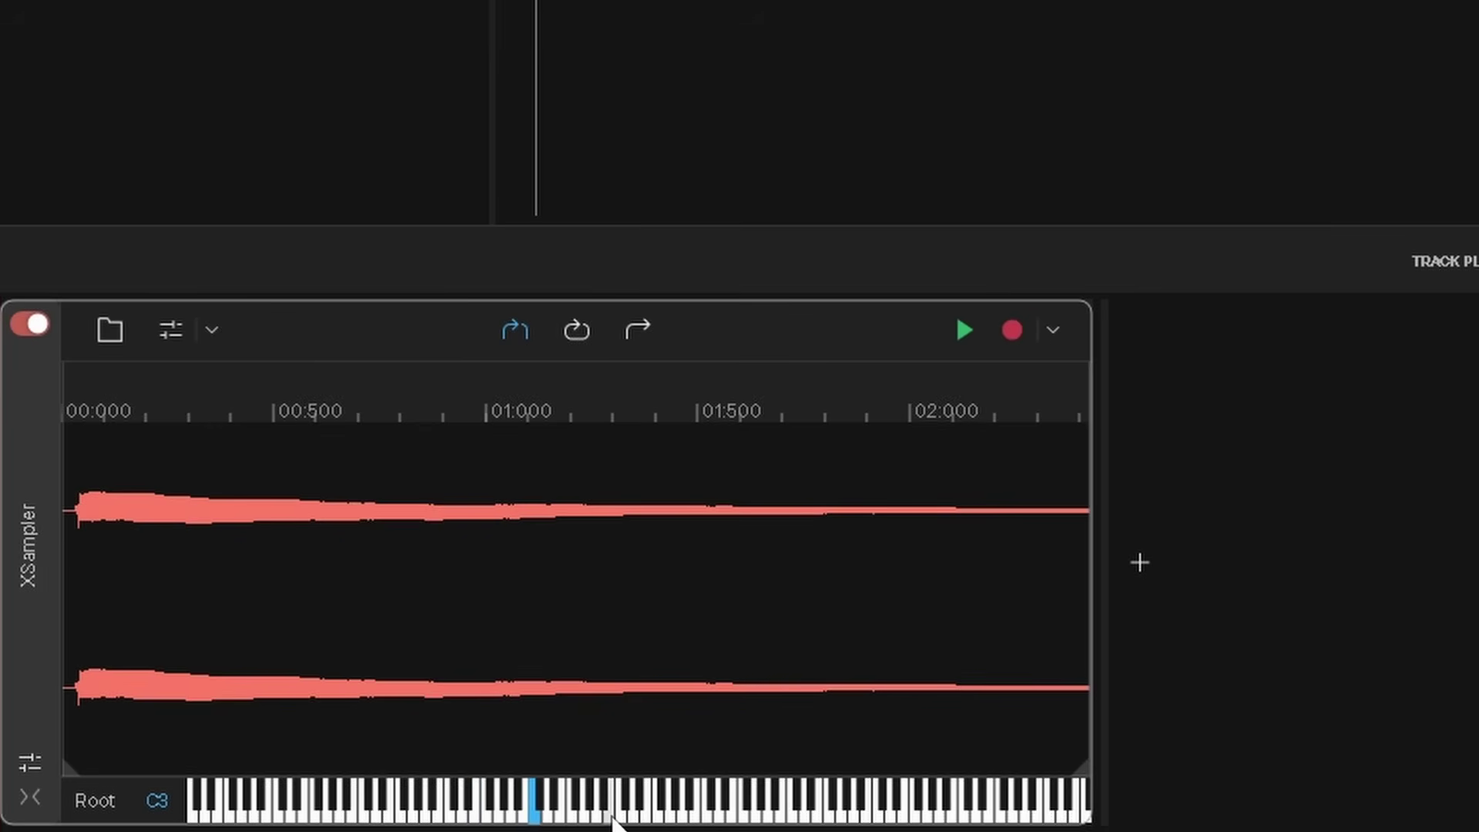
key("space")
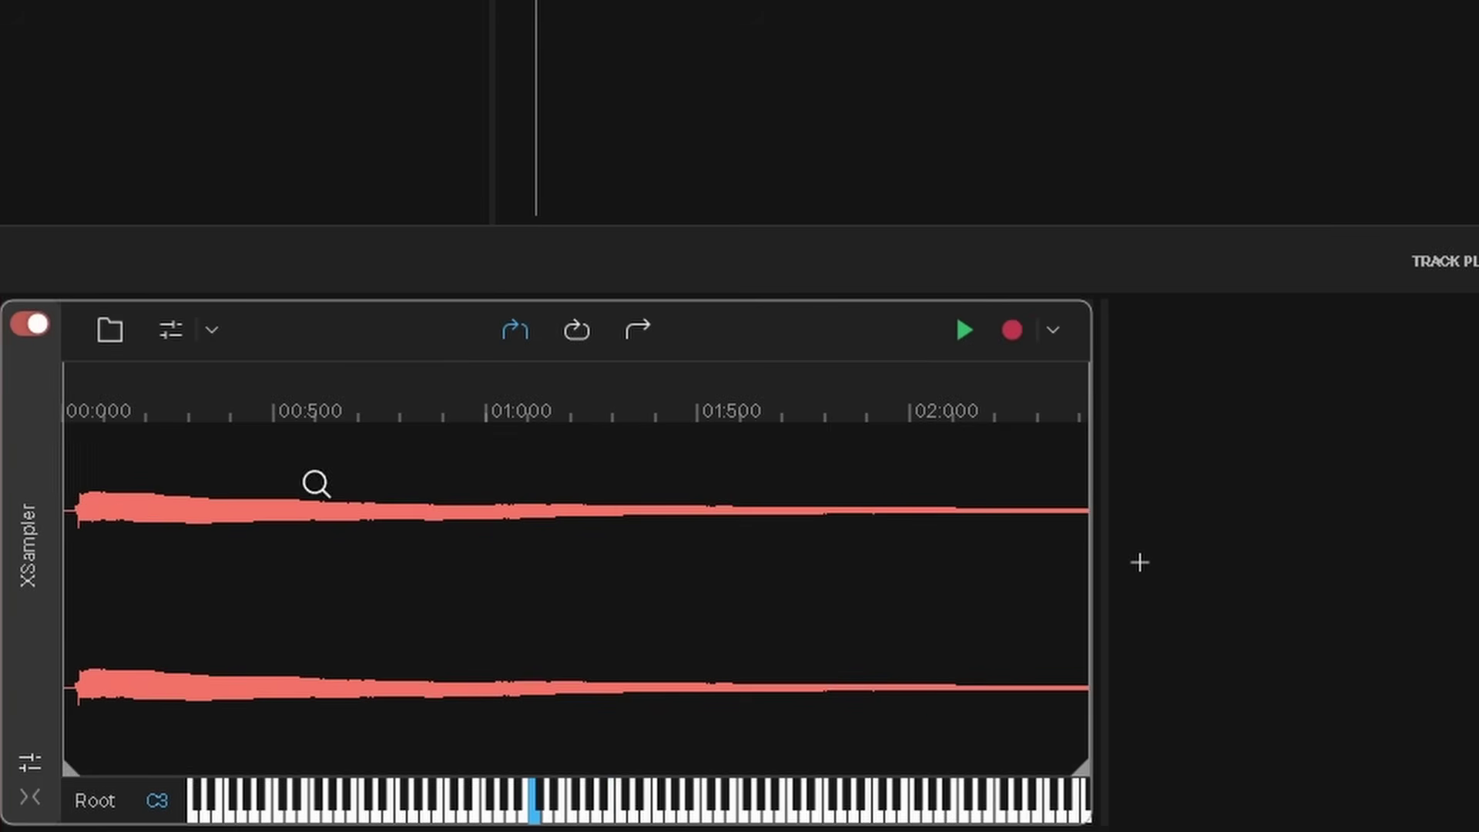
Show the sampler controls and set the time stretch mode to Original
left_click(170, 329)
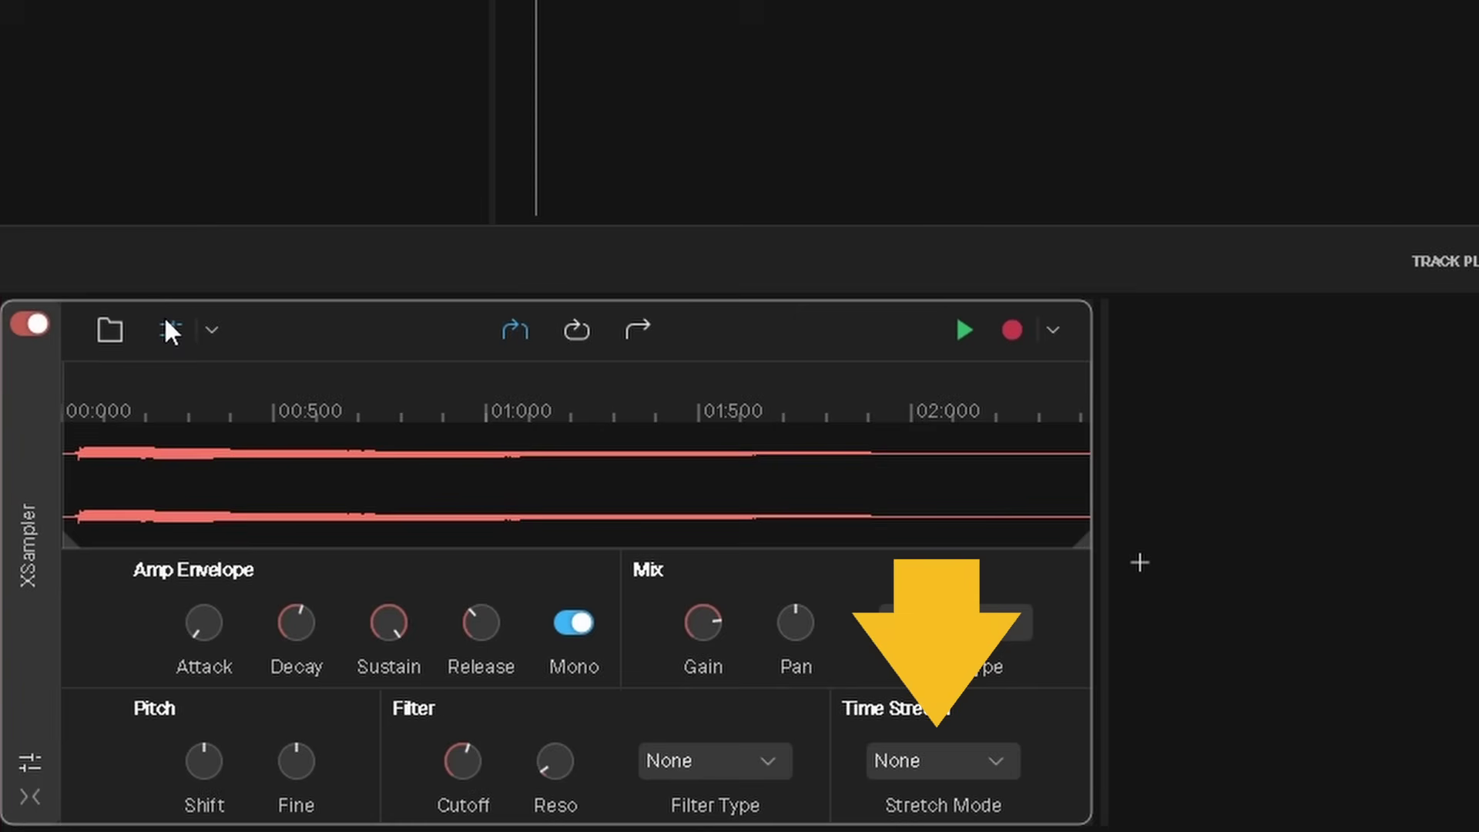
left_click(996, 775)
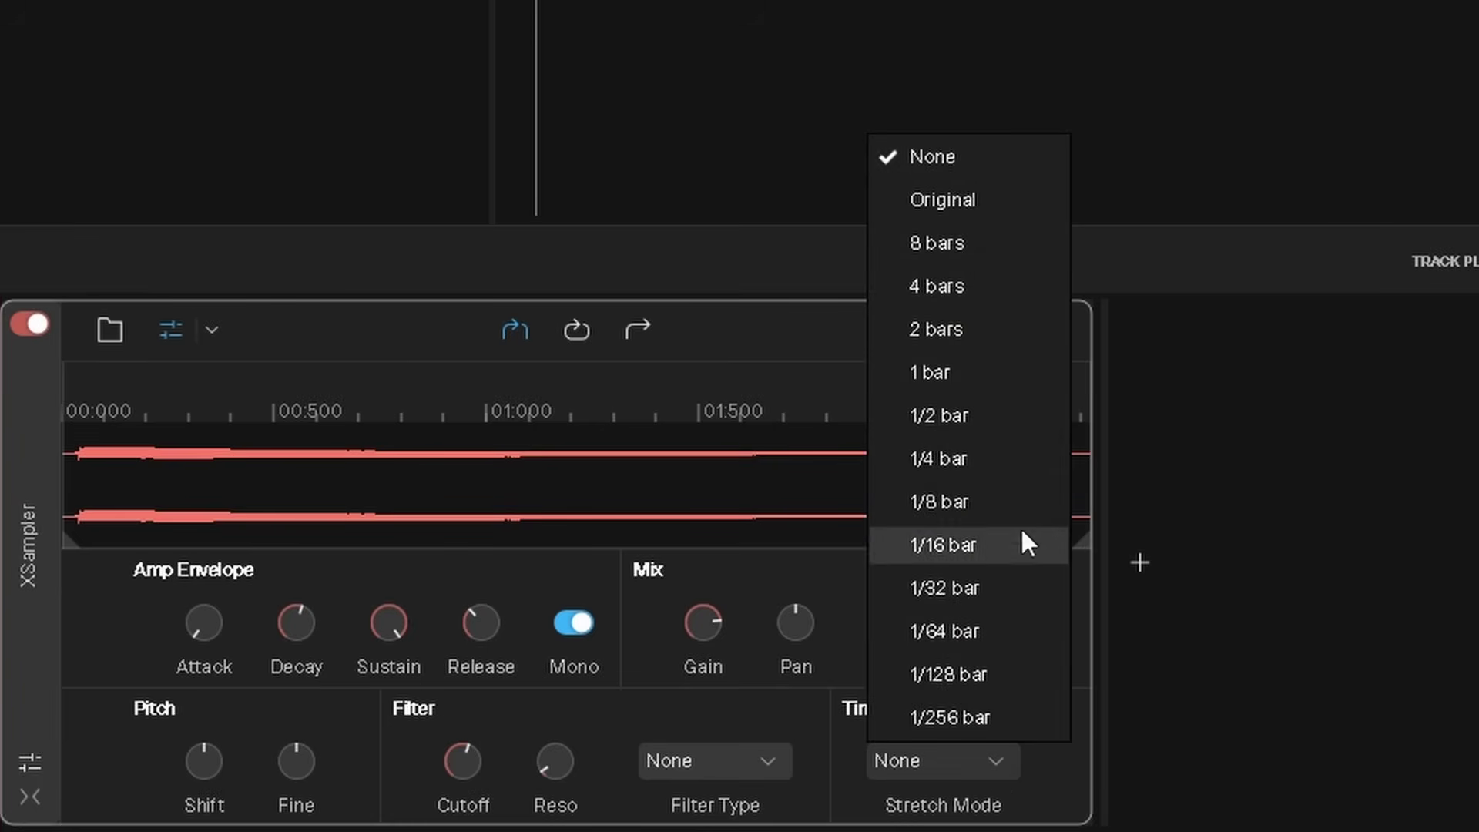
left_click(1017, 201)
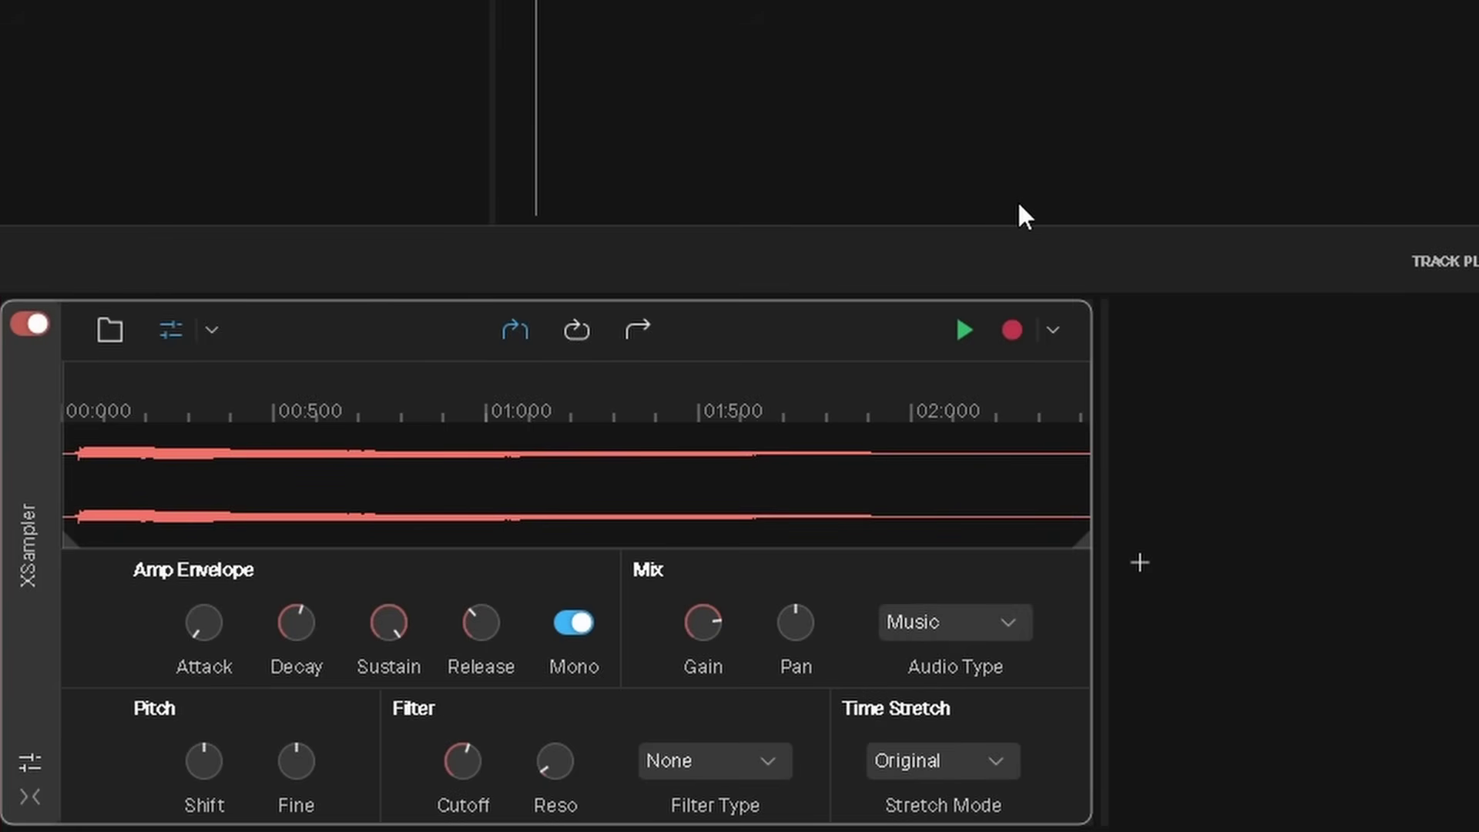
Hide the controls and audition the Original stretch mode on the root key, a lower key and a higher key
left_click(171, 330)
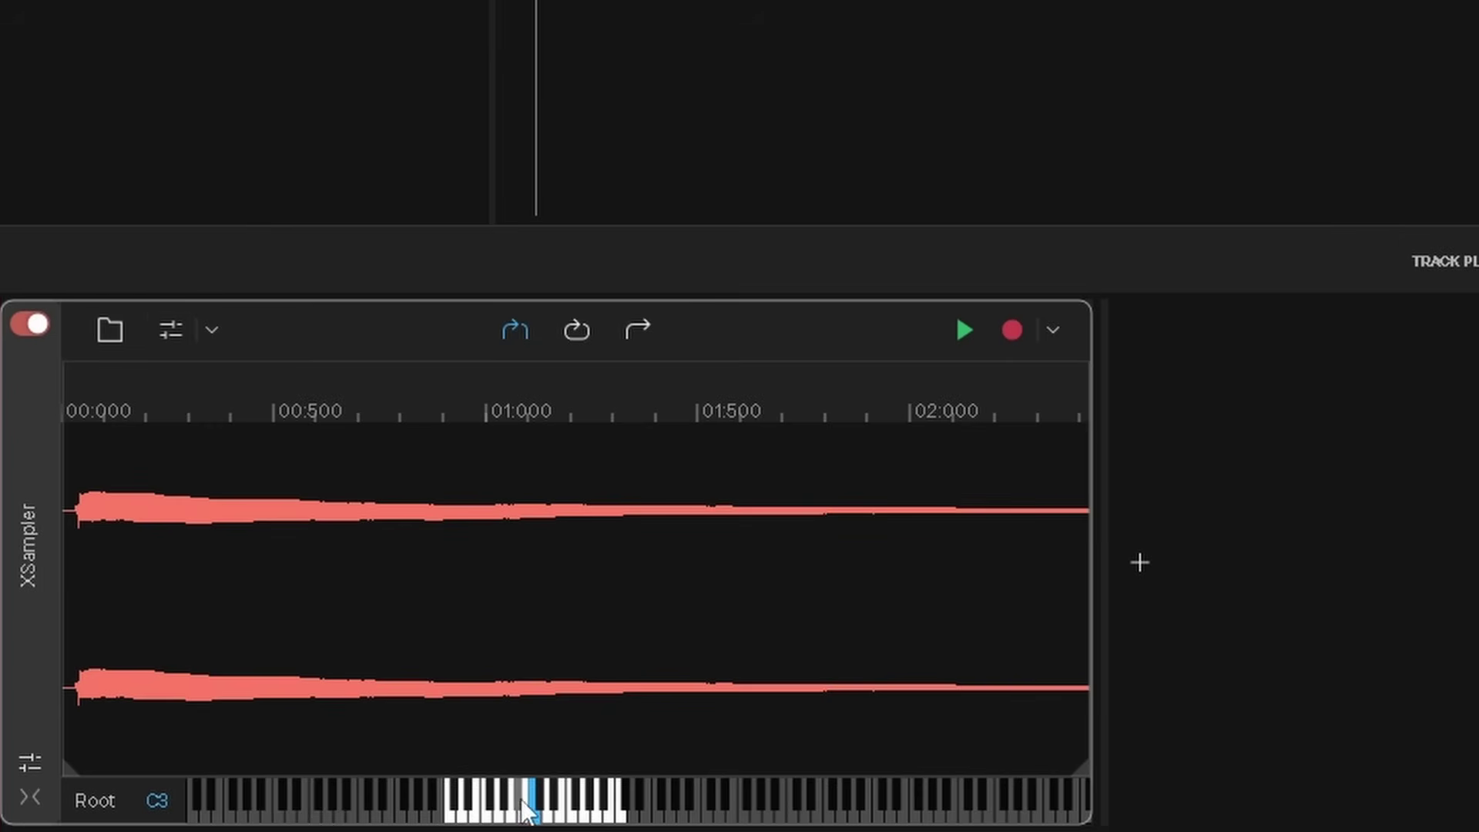
key("space")
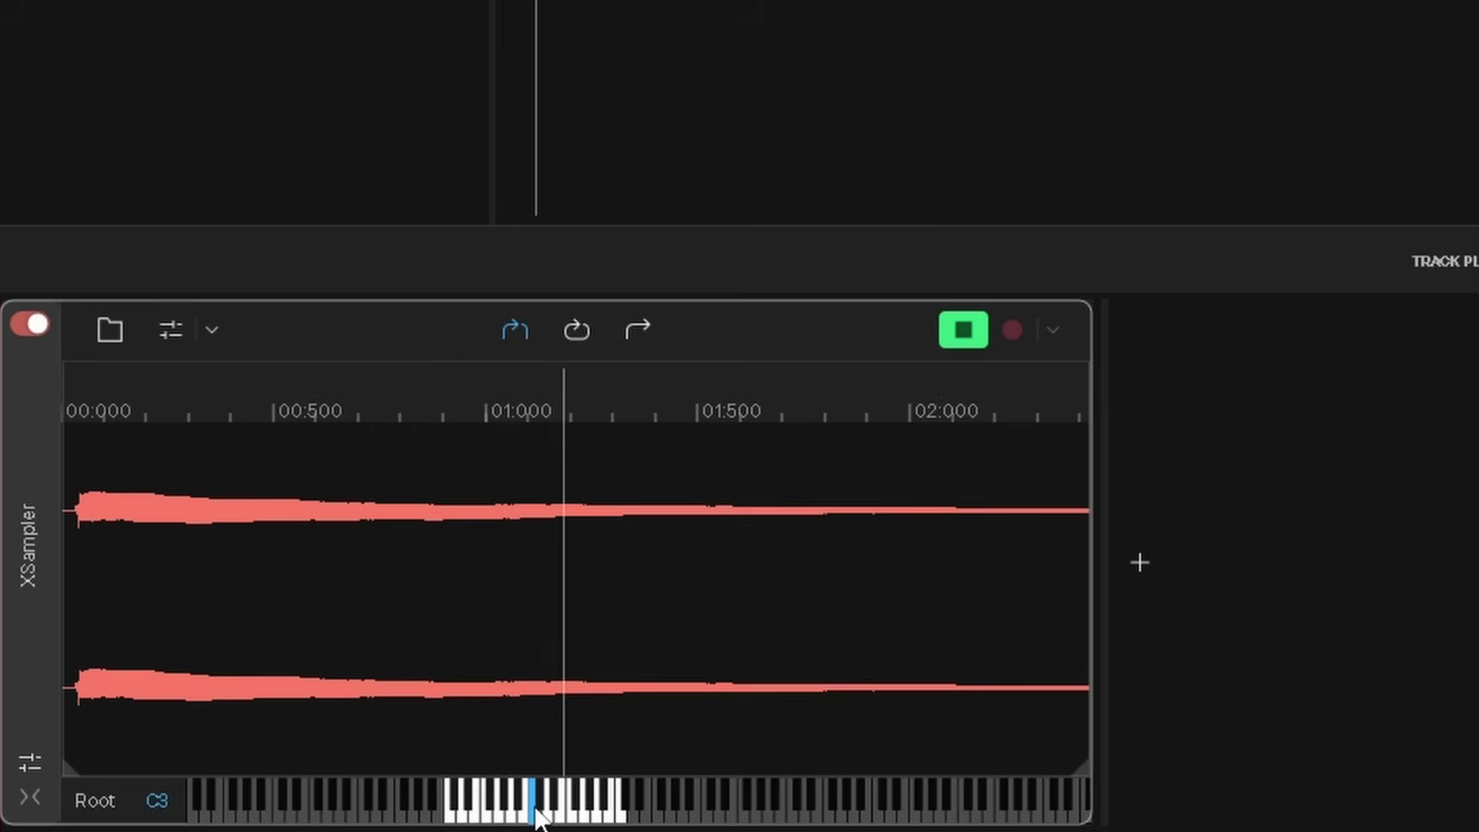
key("space")
left_click(477, 803)
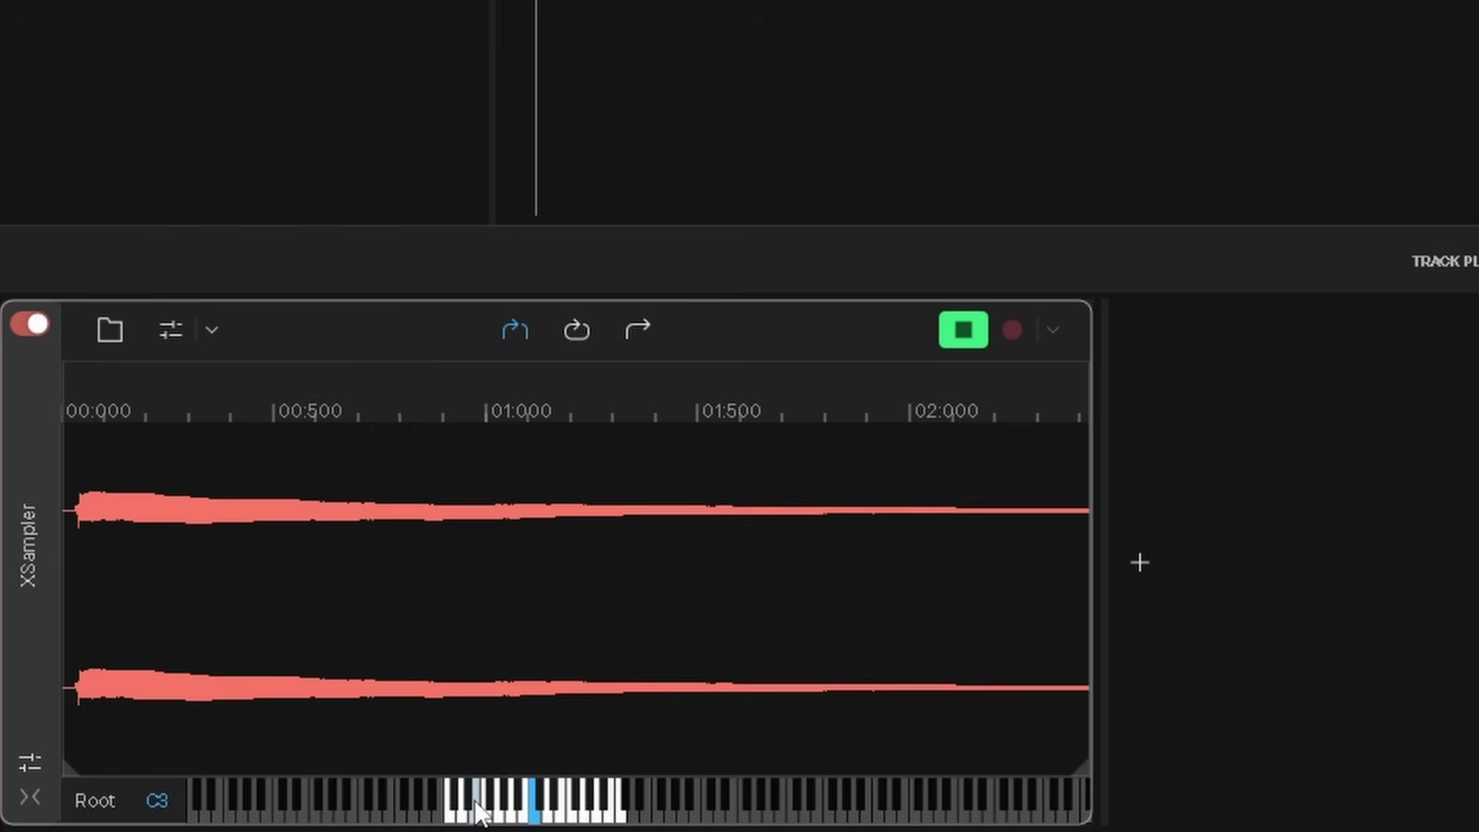
left_click(600, 815)
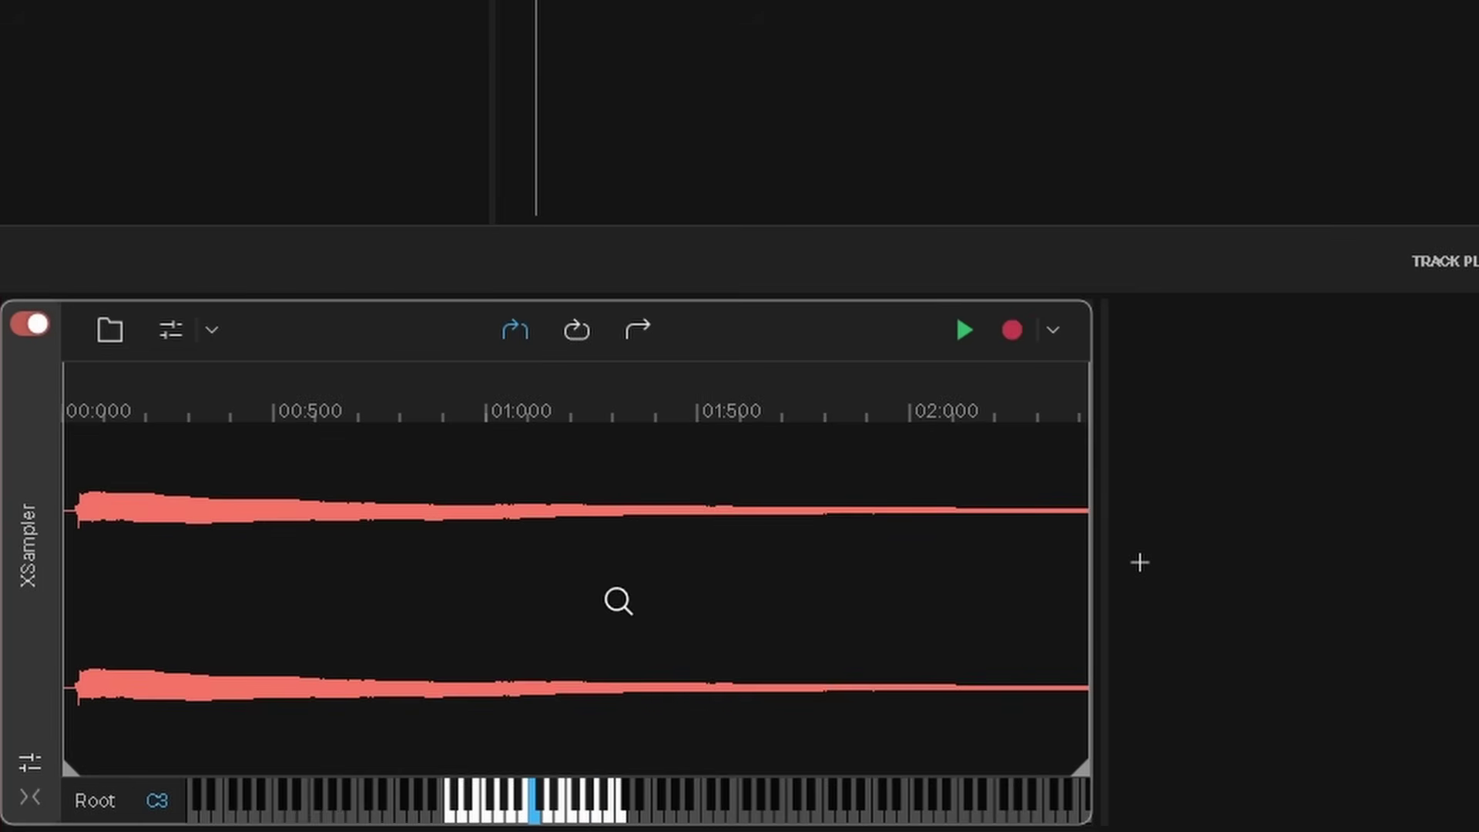
Bring back the sampler controls and set the time stretch mode to 2 bars
left_click(167, 332)
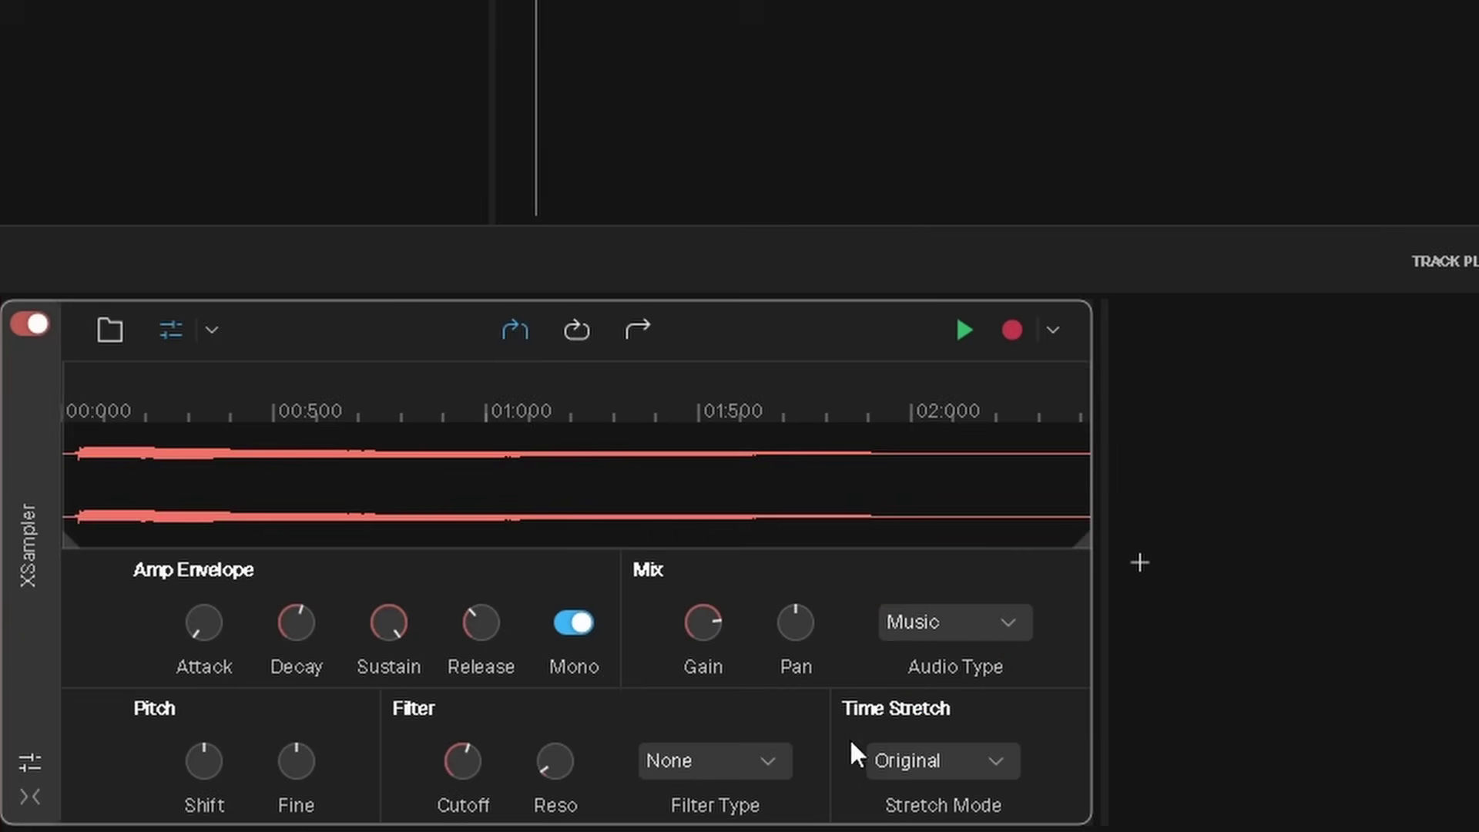
left_click(953, 751)
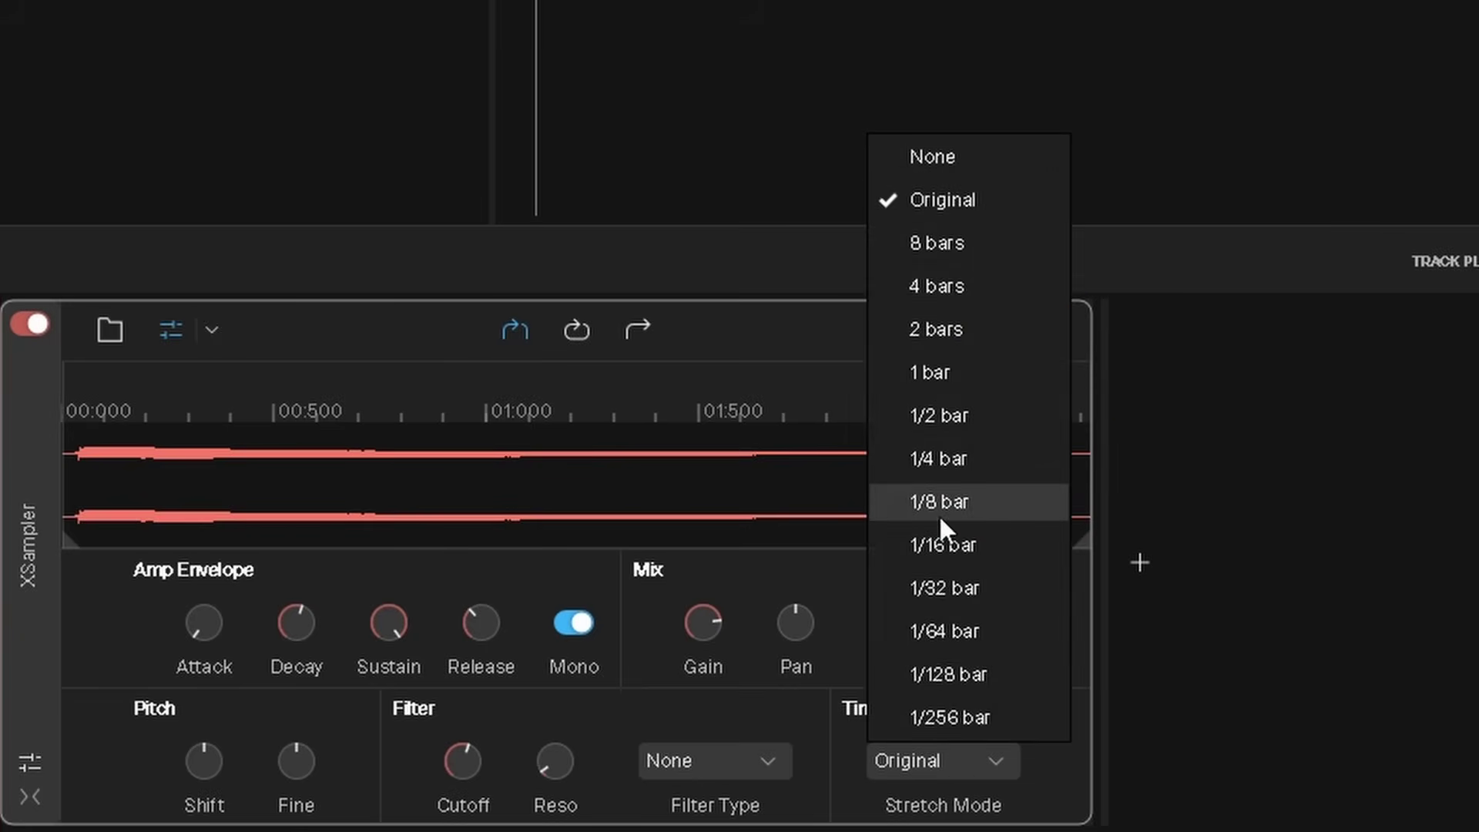
left_click(958, 329)
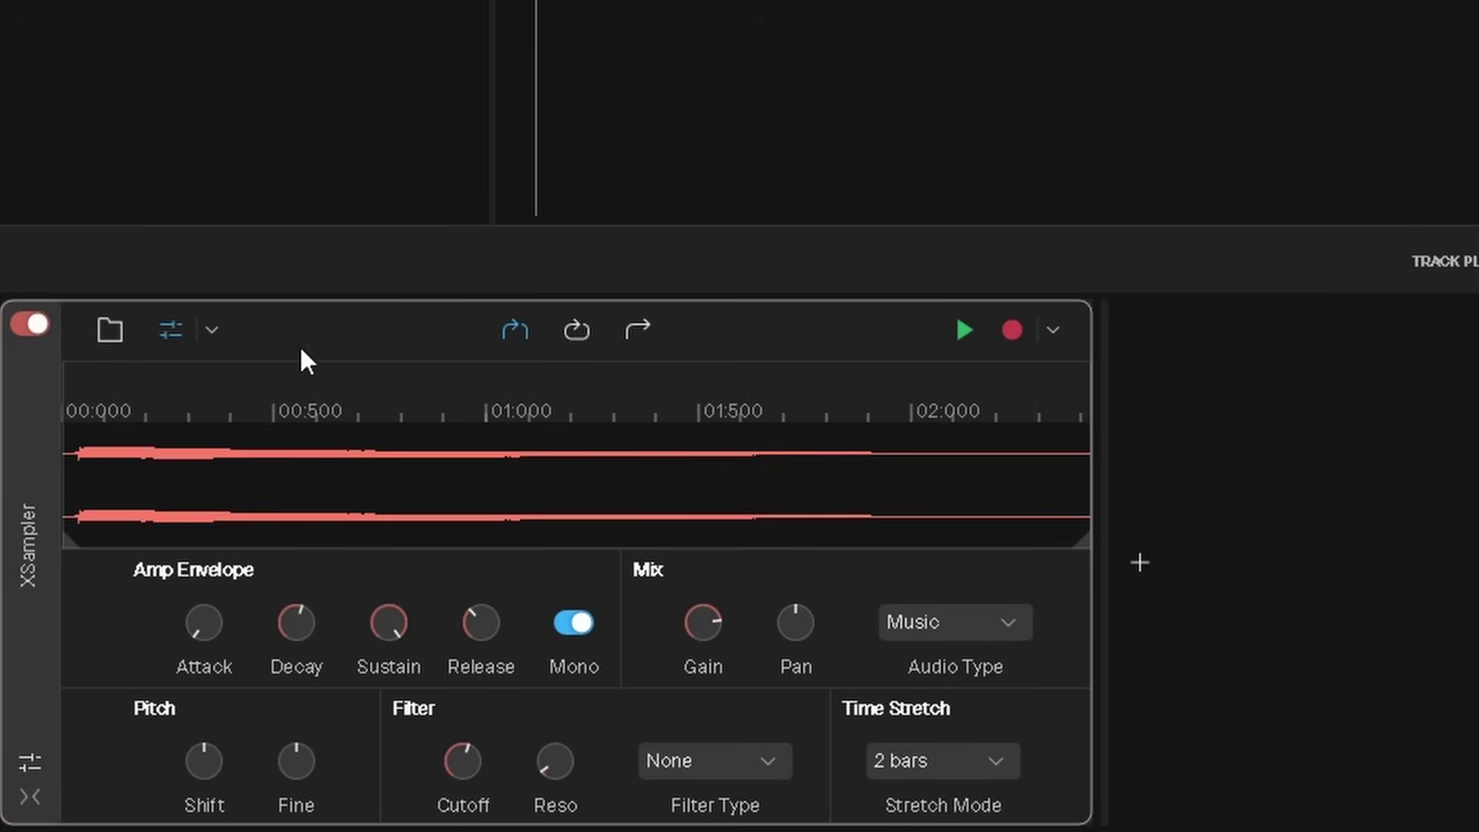
Hide the controls and audition the 2 bars stretch mode on the root key, a lower key and a higher key
left_click(168, 334)
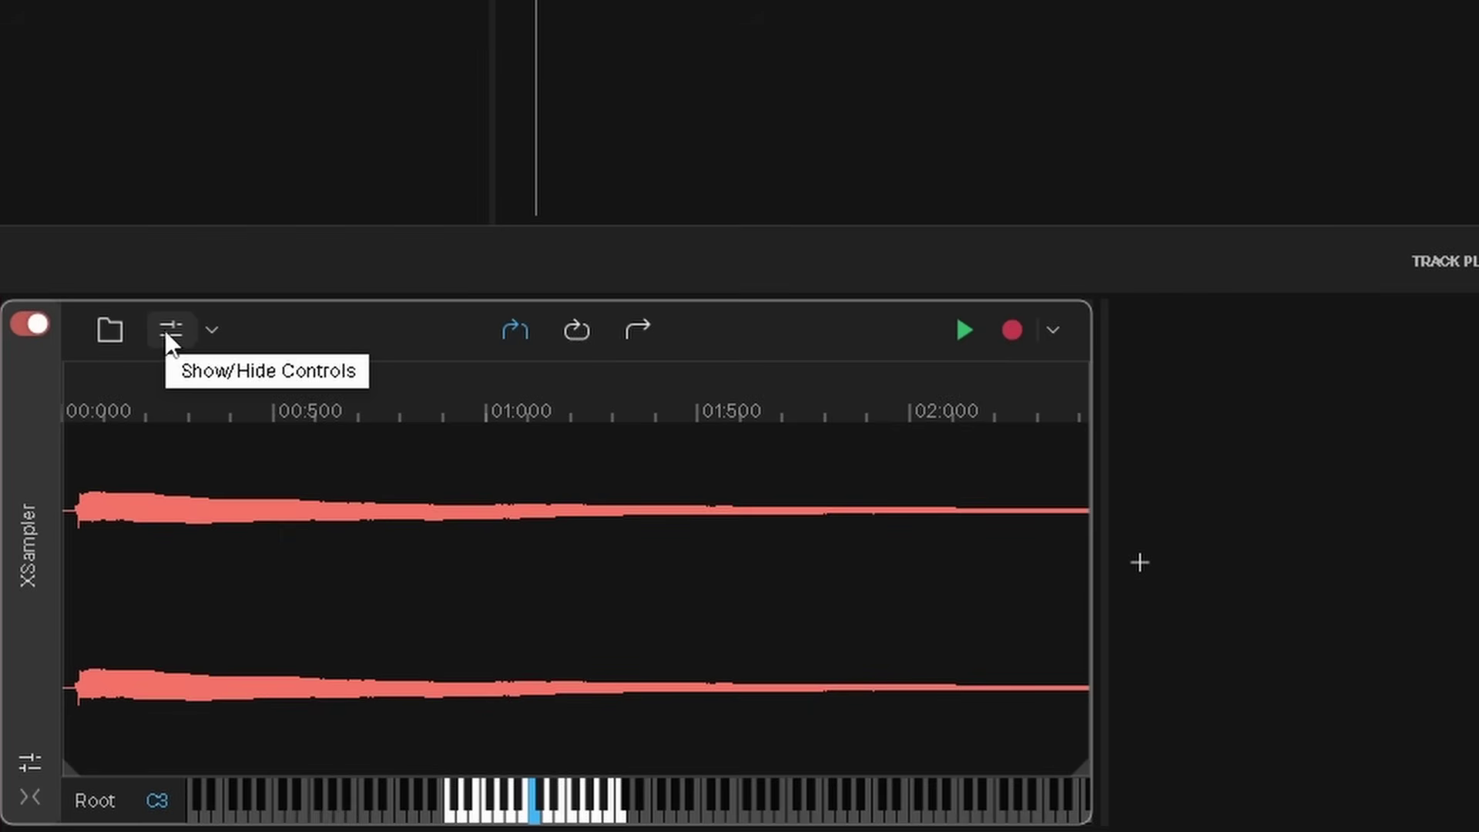
left_click(533, 819)
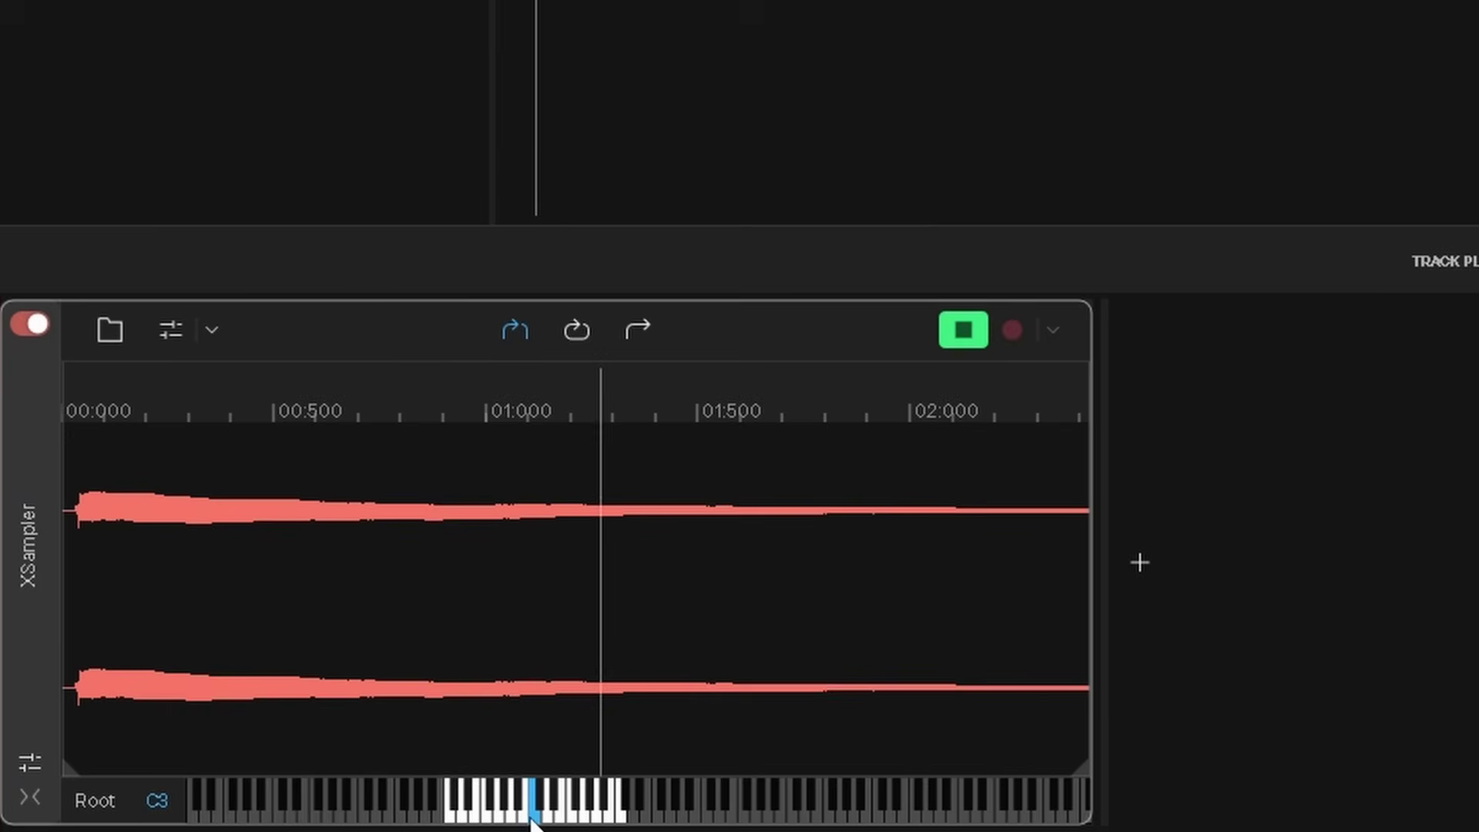
left_click(487, 819)
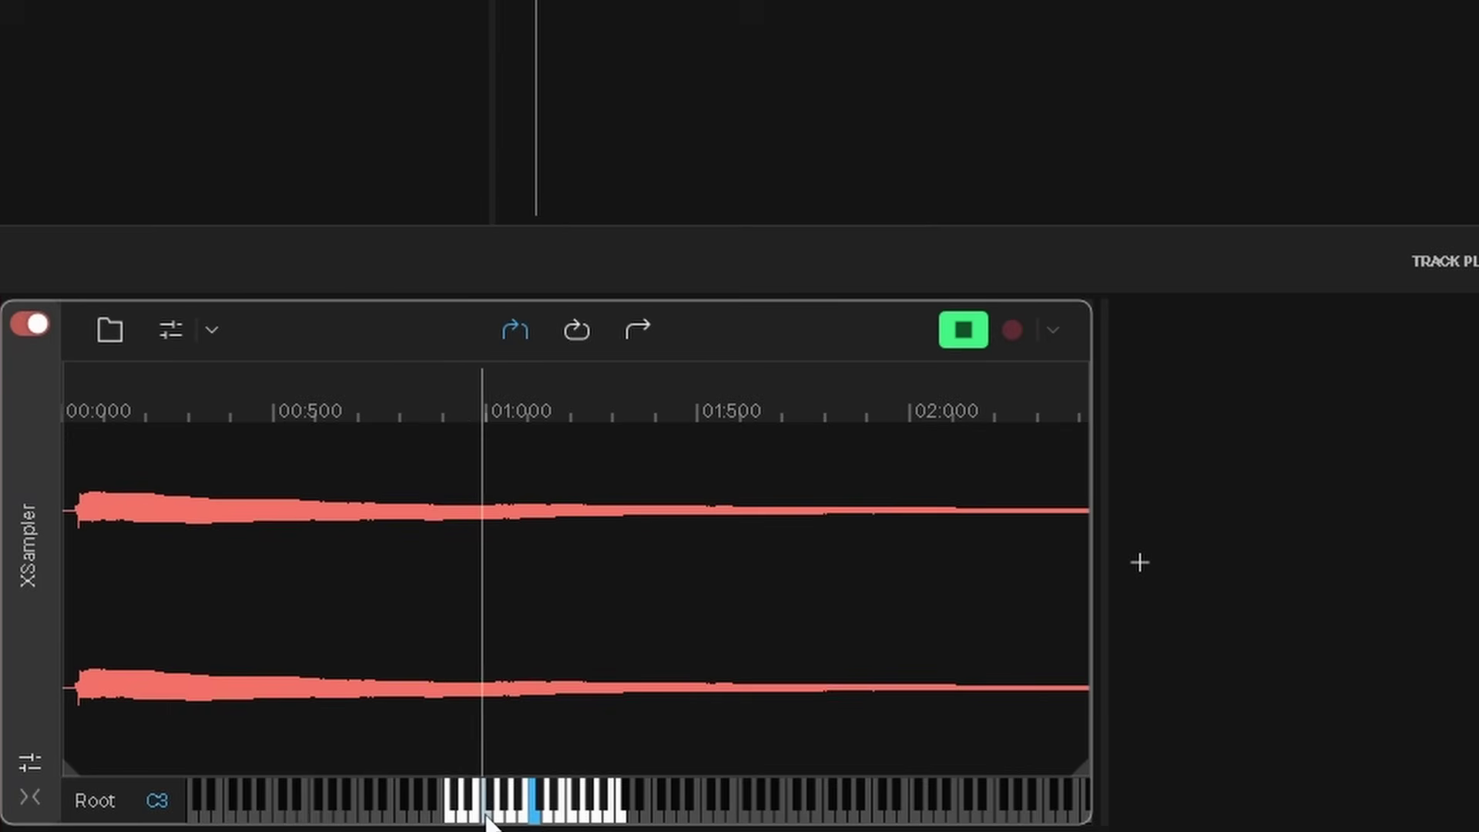
left_click(587, 823)
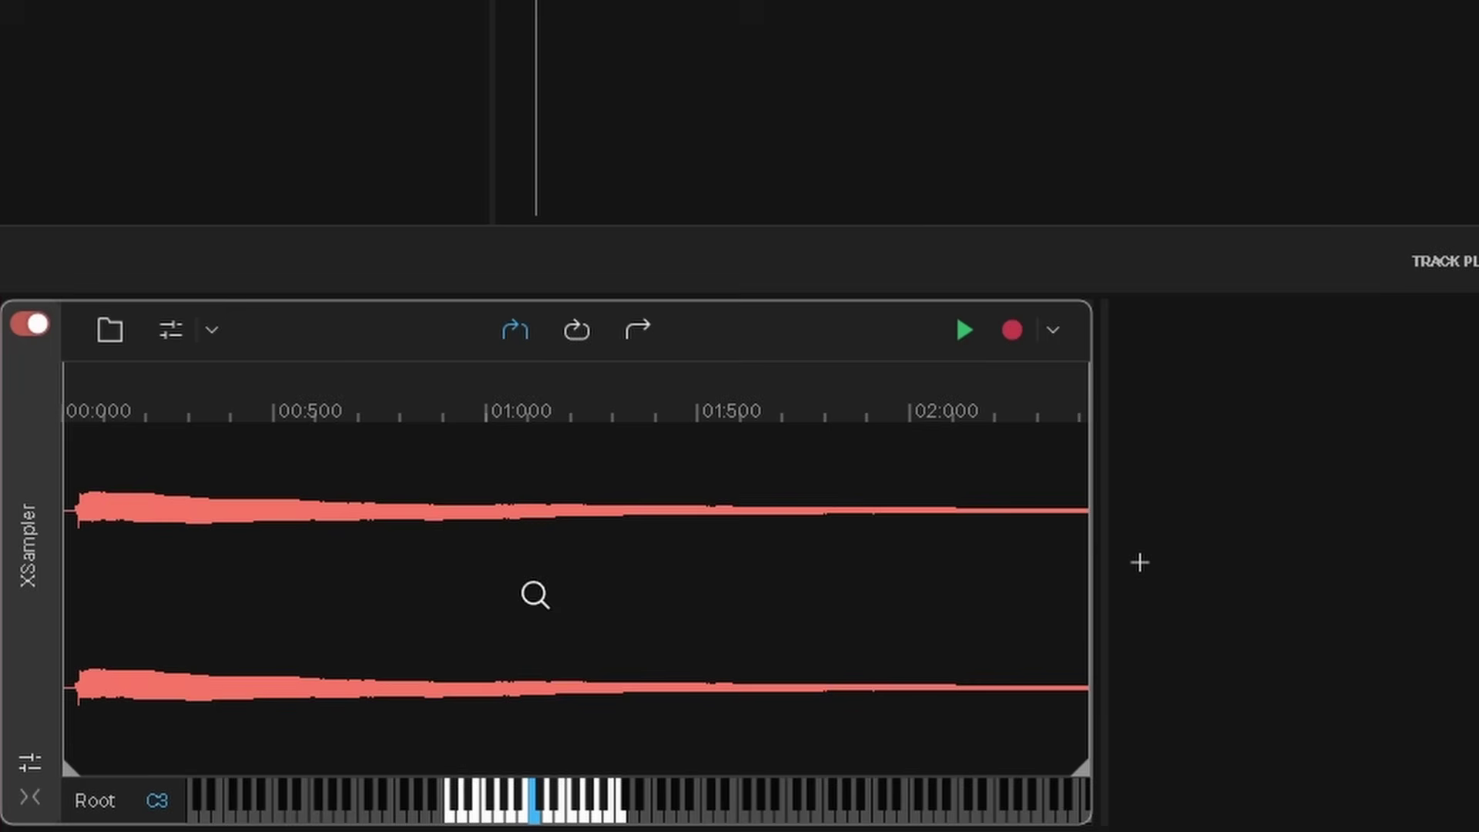
Show the sampler controls, normalize the sample and play it
left_click(172, 328)
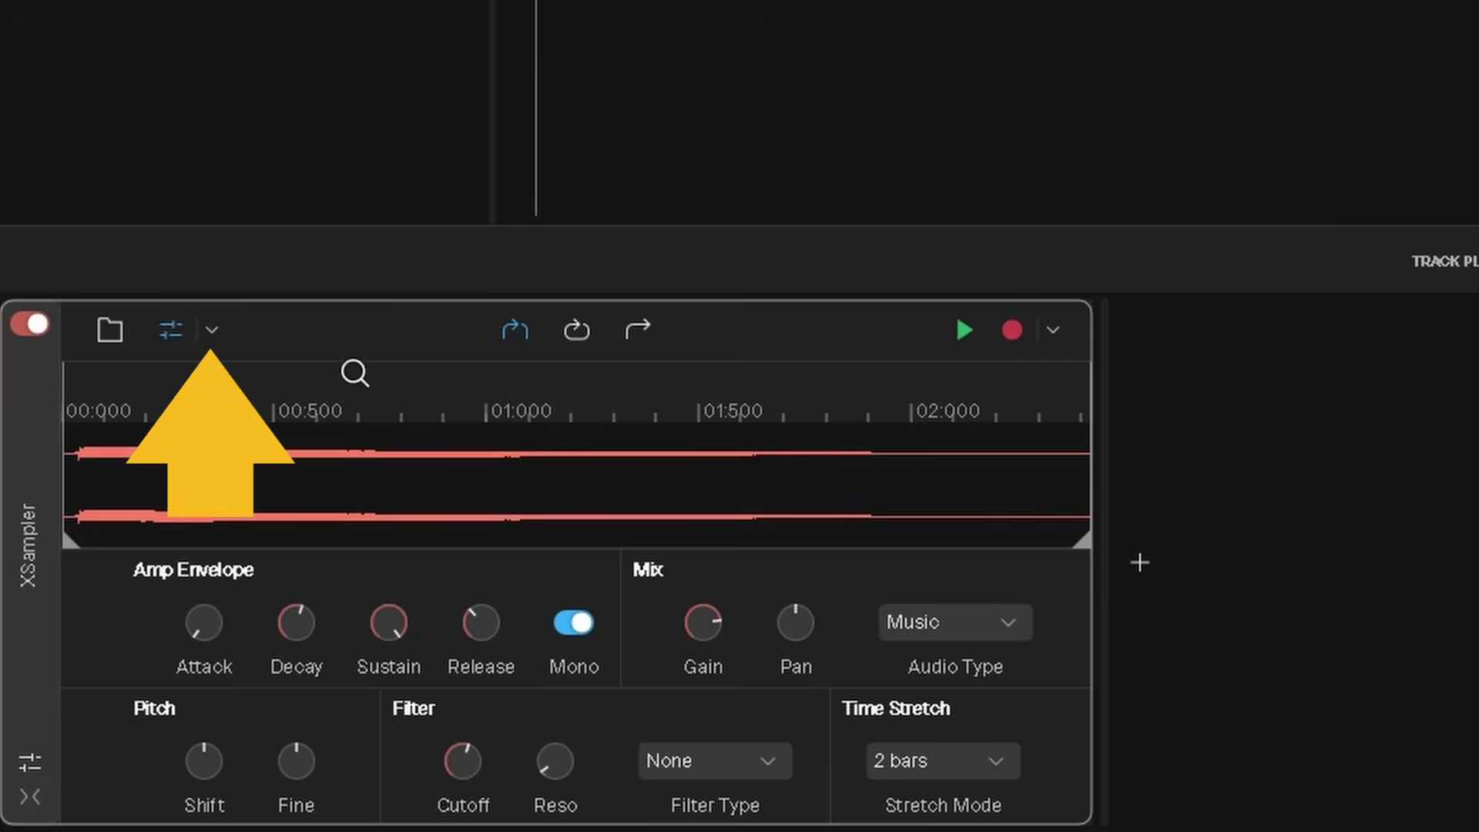
left_click(211, 329)
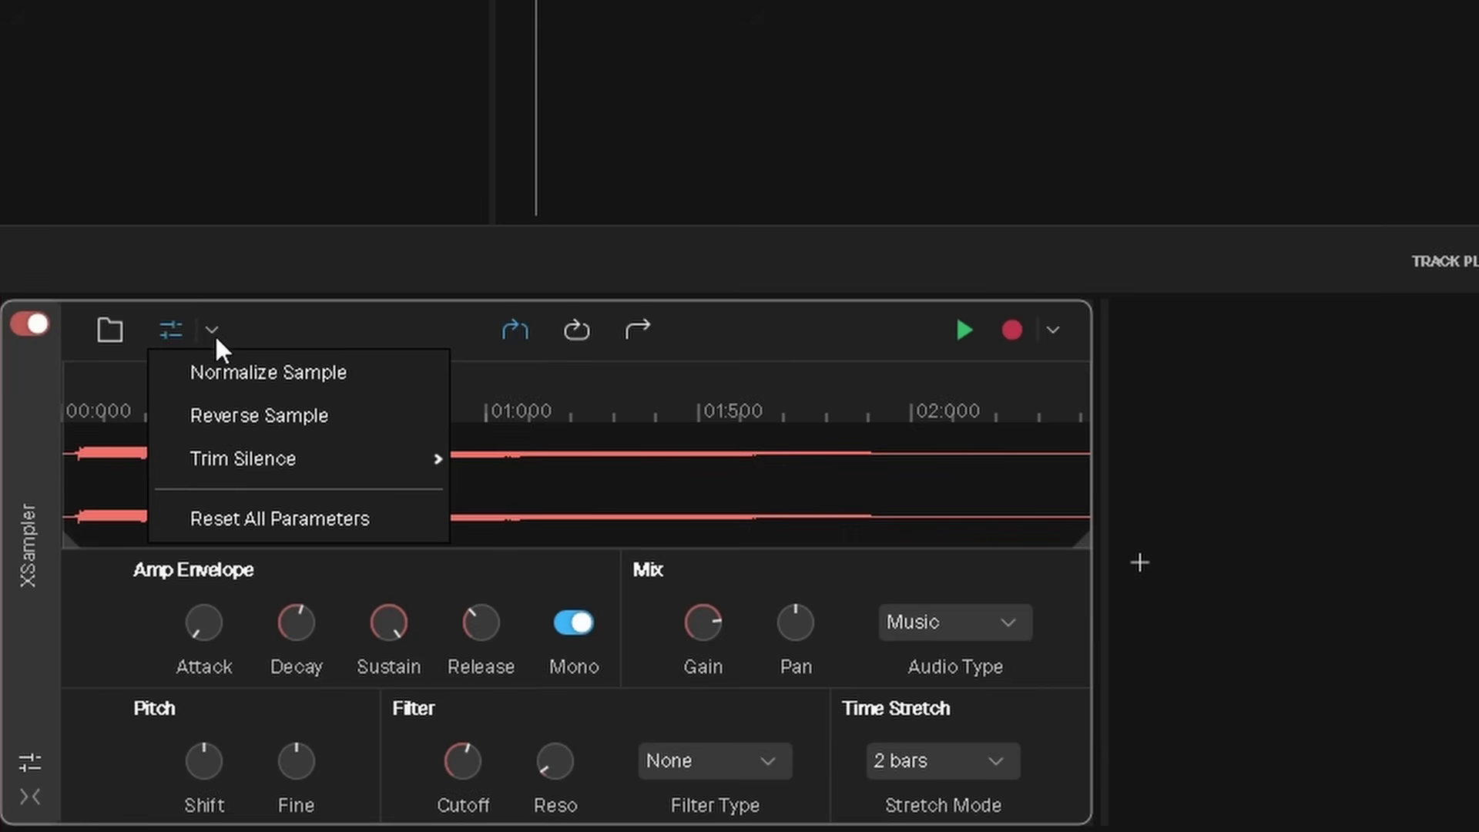
left_click(222, 371)
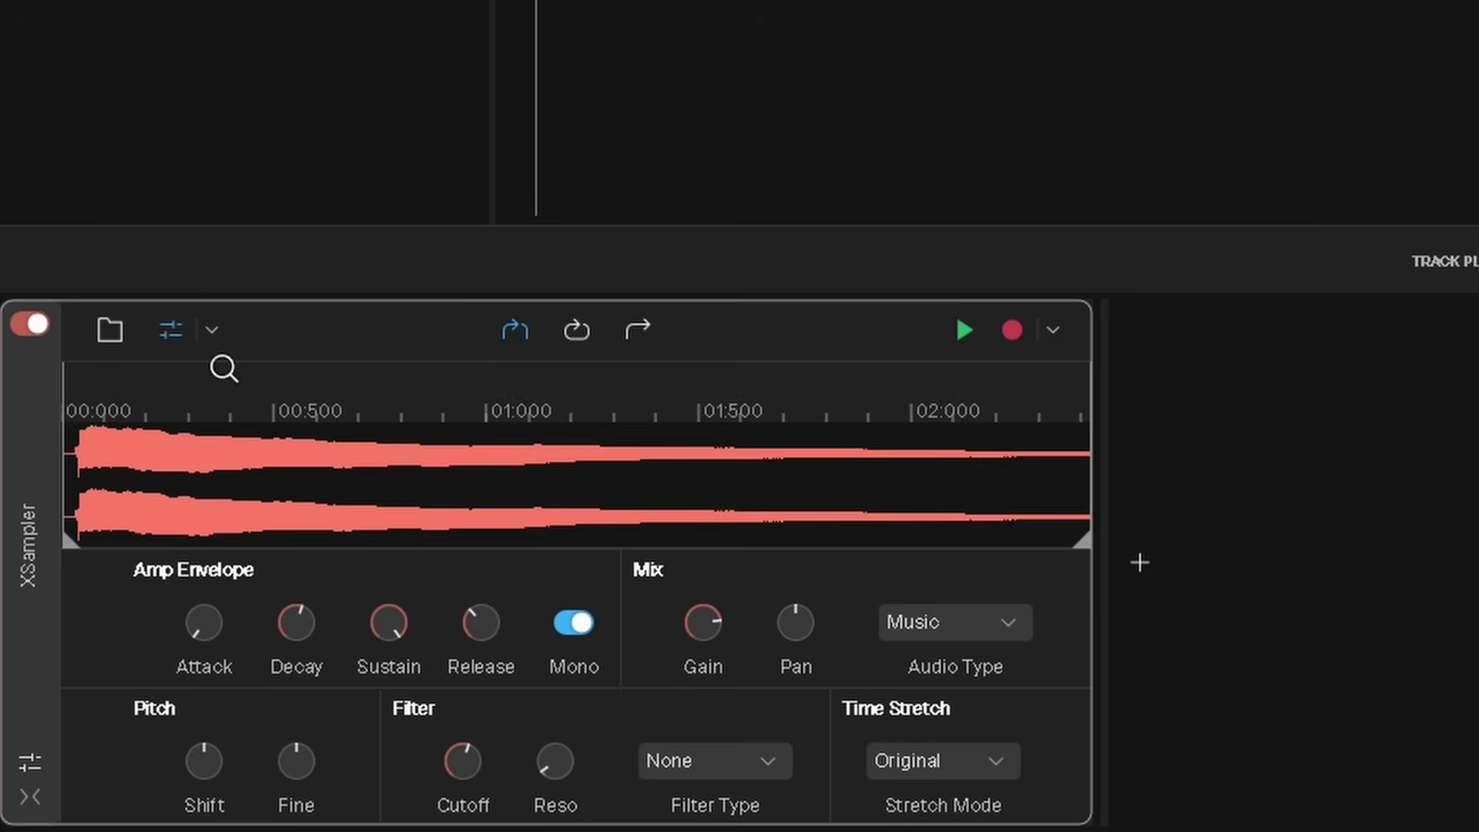
left_click(963, 331)
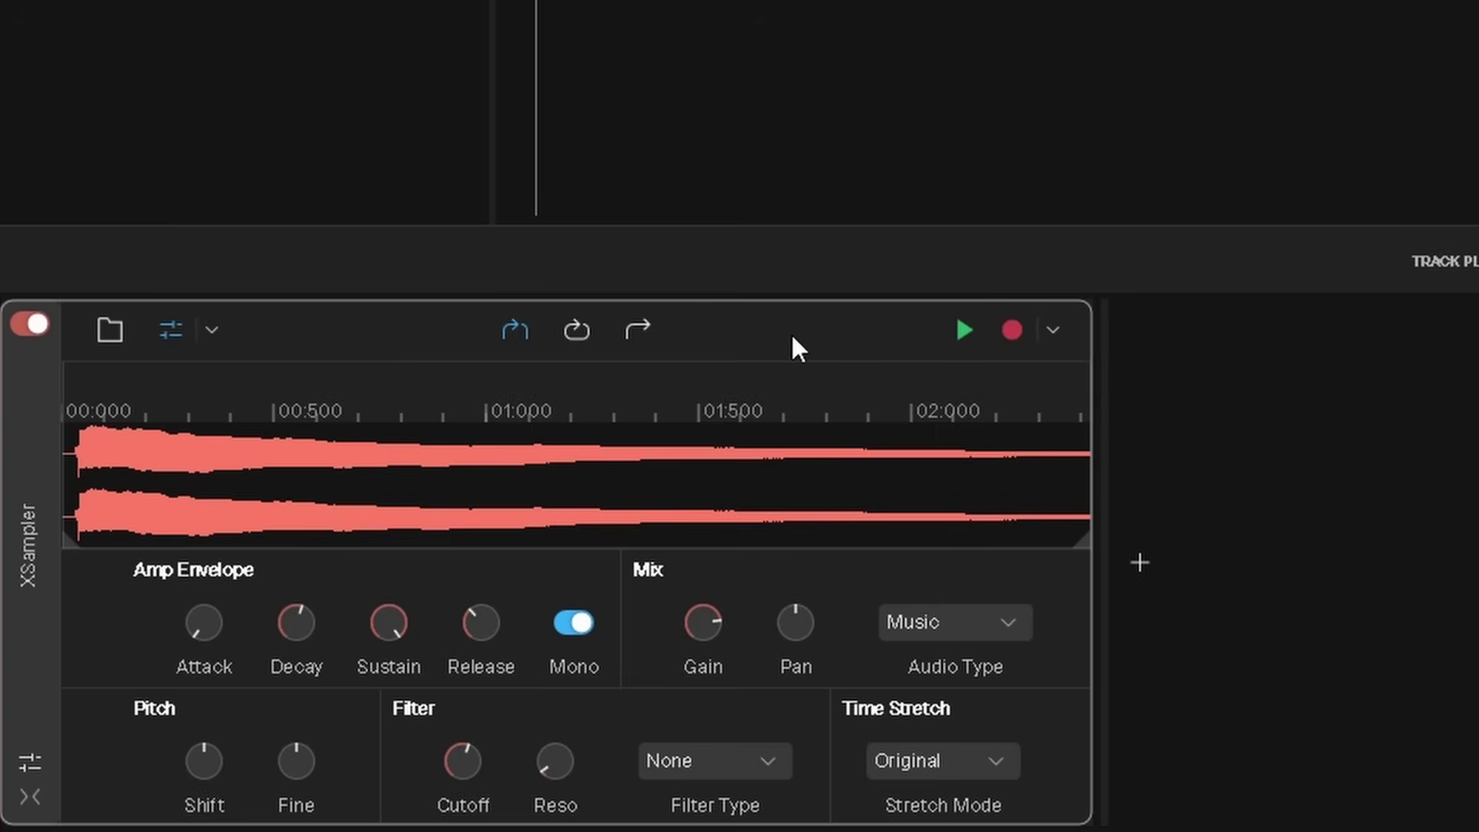
Reverse the sample and play it
left_click(211, 331)
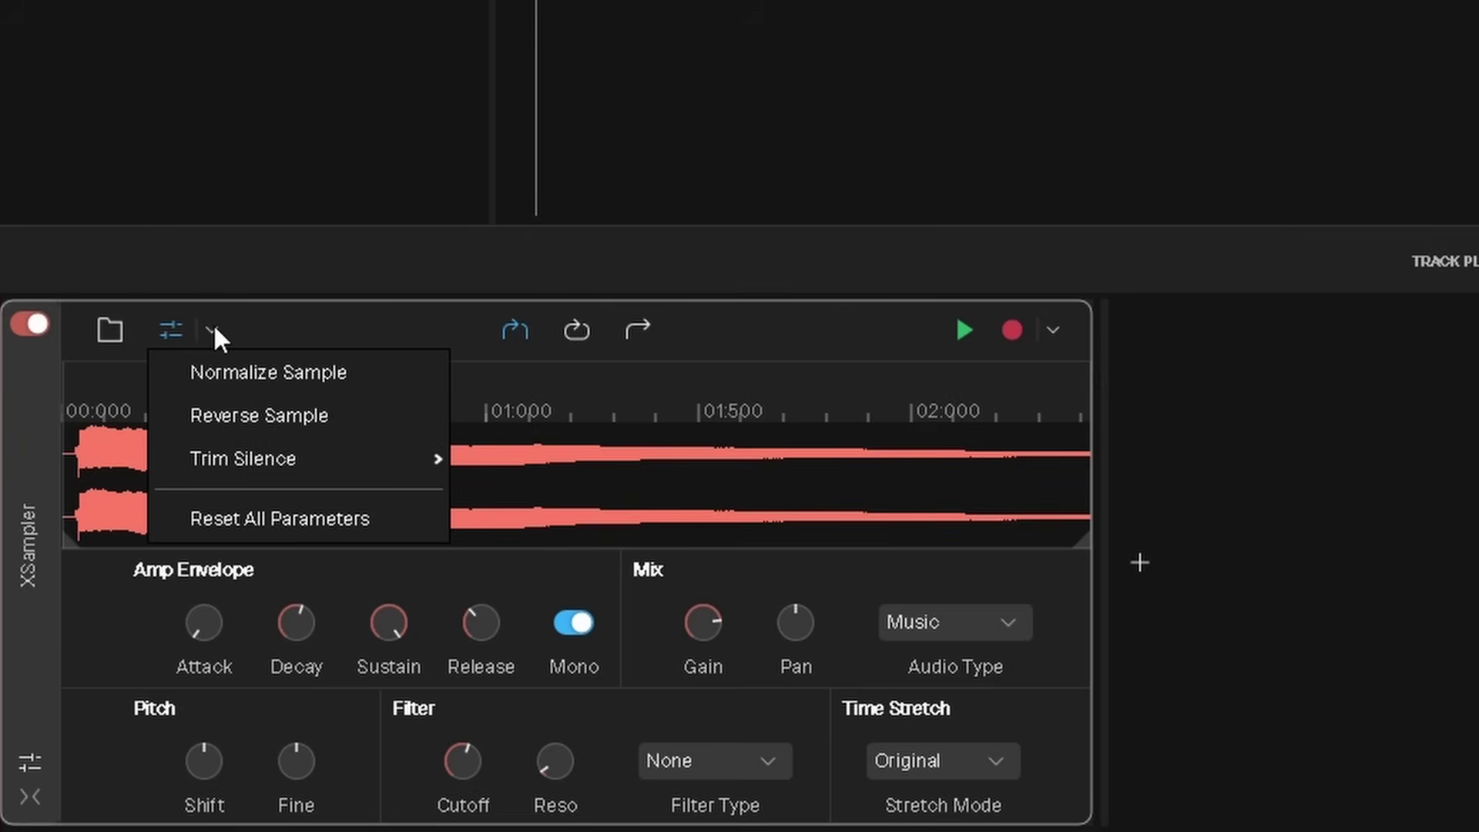
left_click(238, 425)
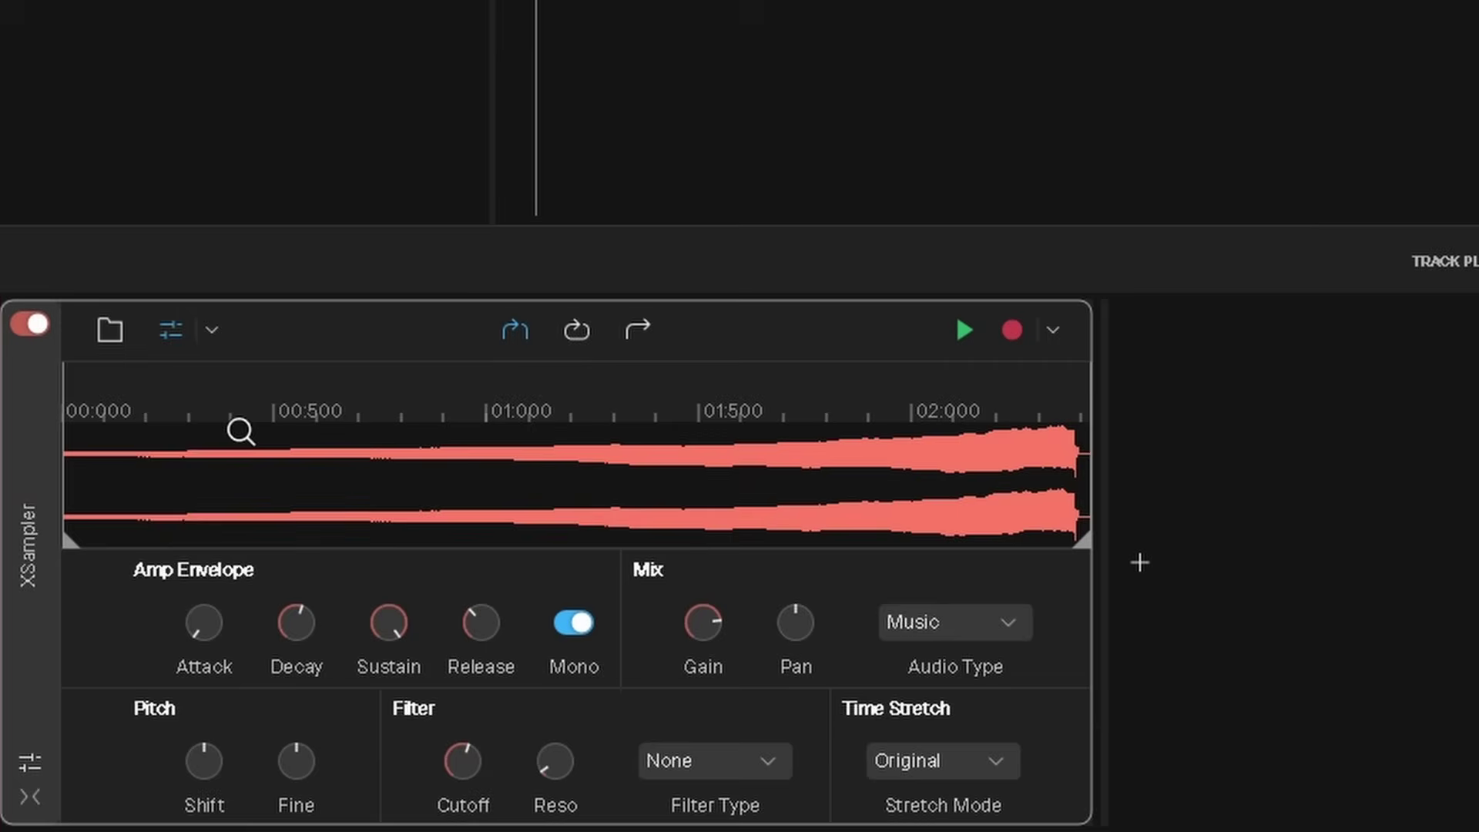
left_click(967, 319)
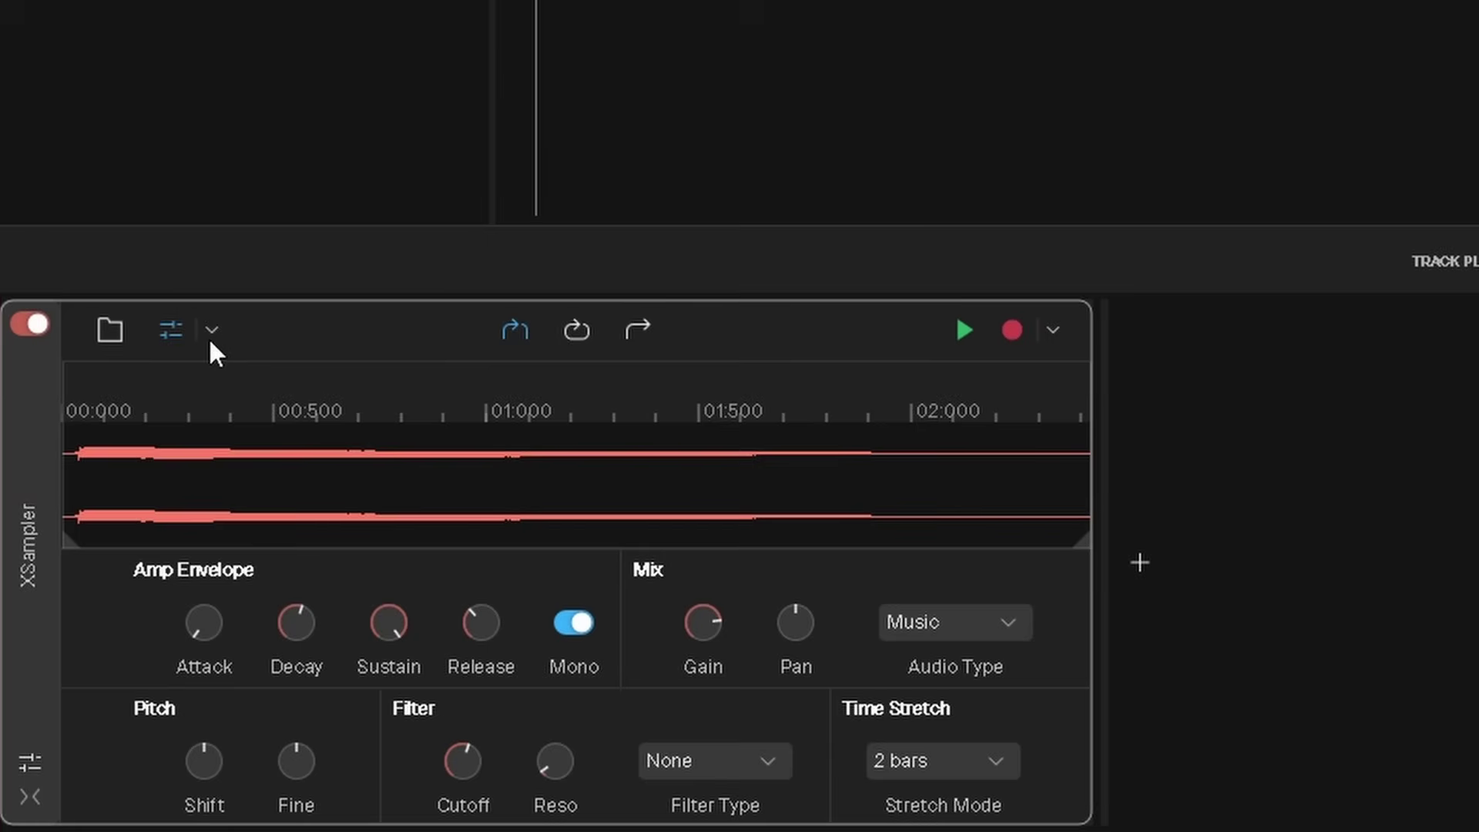
Trim the silence from the sample at the -36 dB (Normal) threshold and play it
left_click(210, 337)
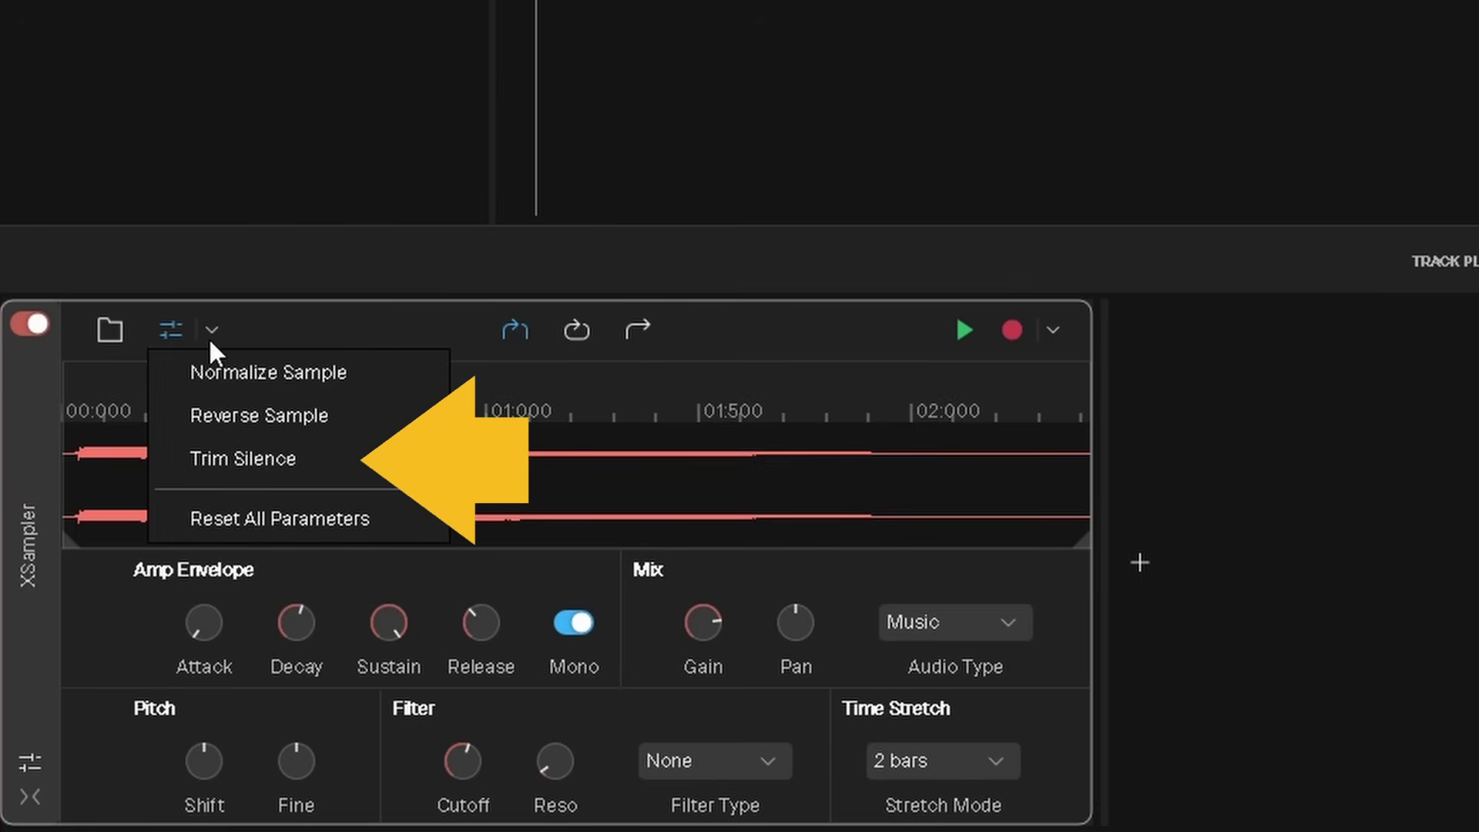
mouse_move(230, 477)
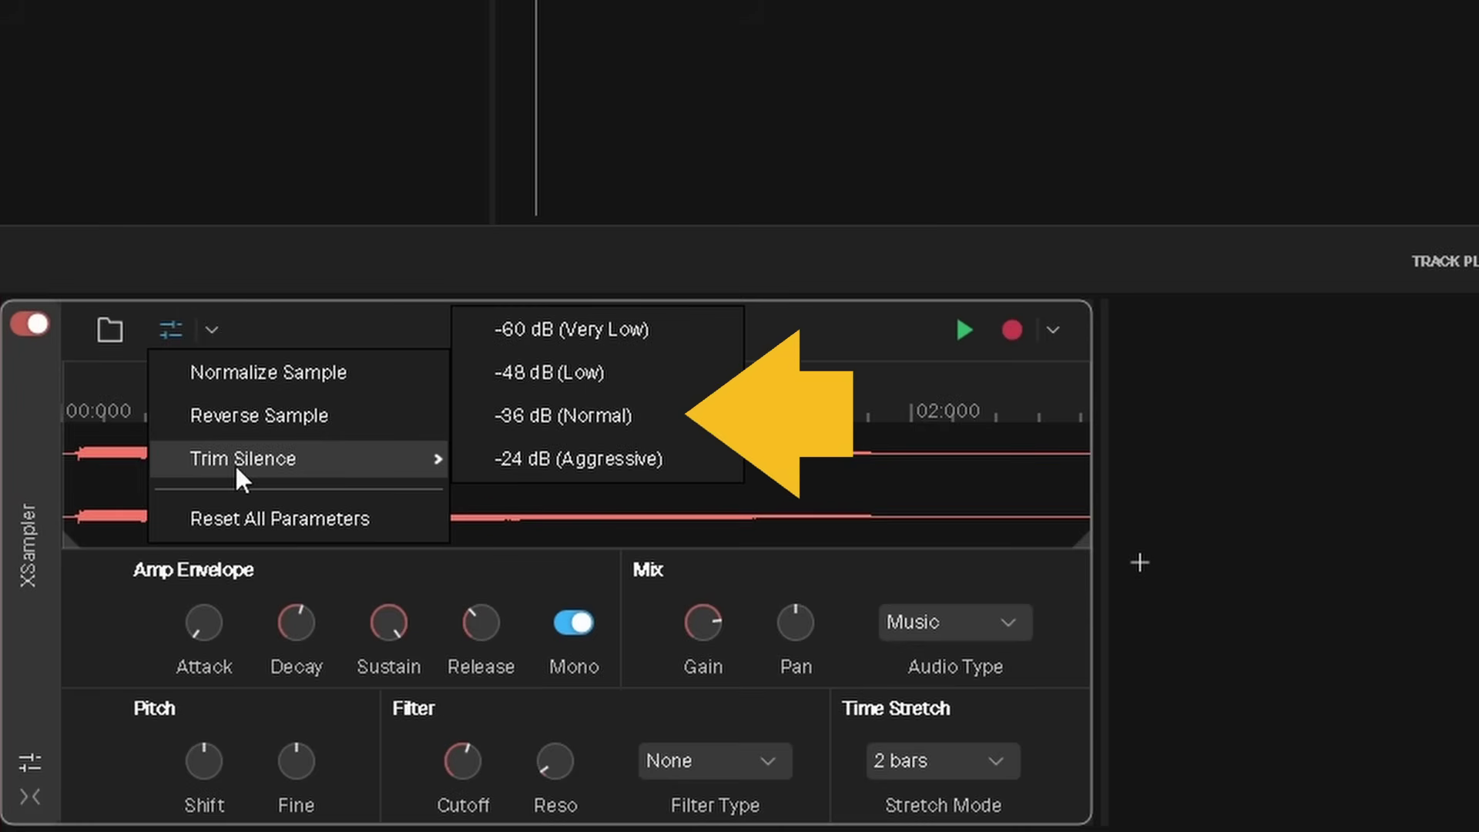
left_click(542, 418)
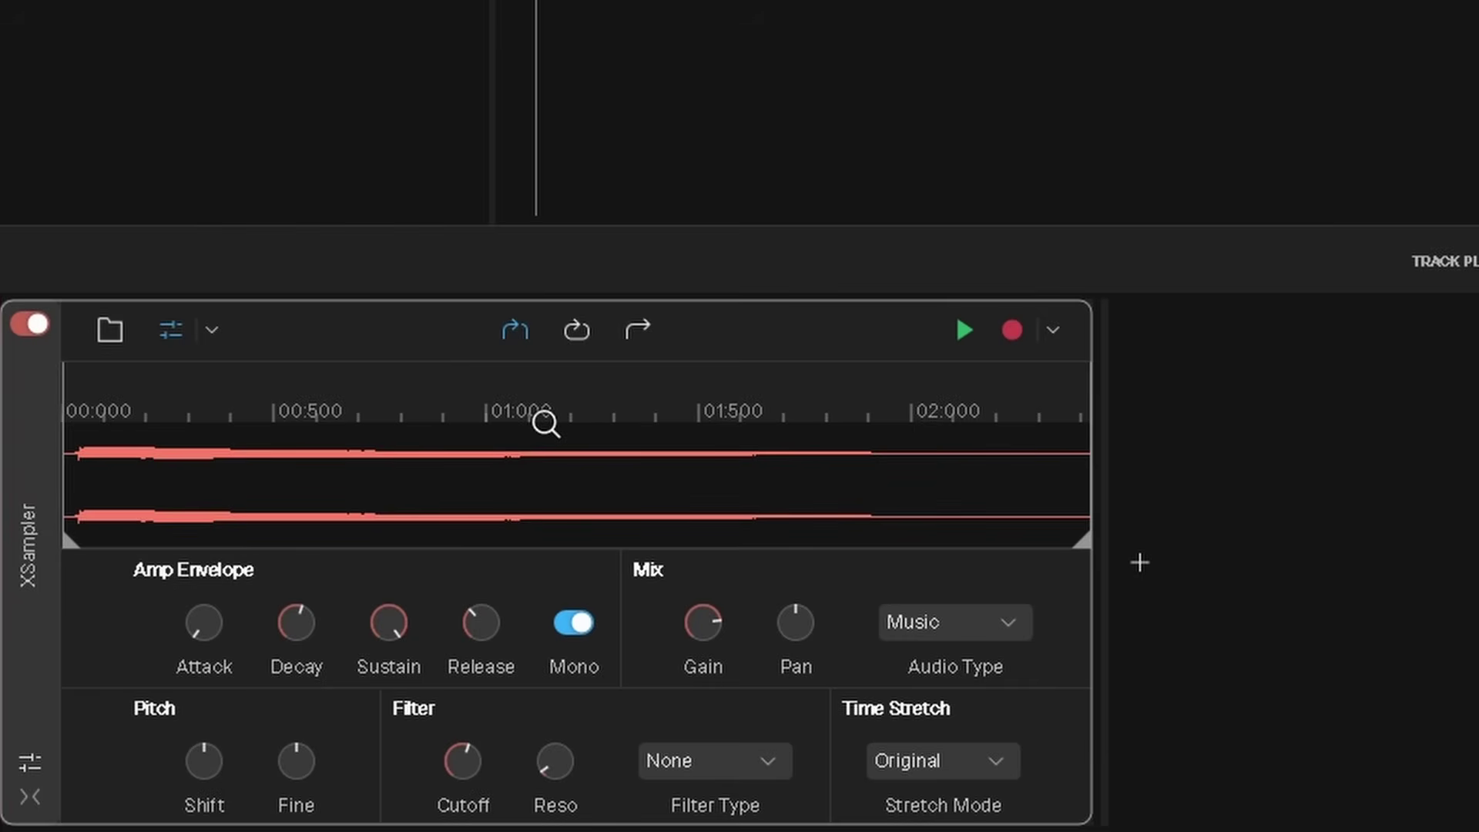
left_click(966, 336)
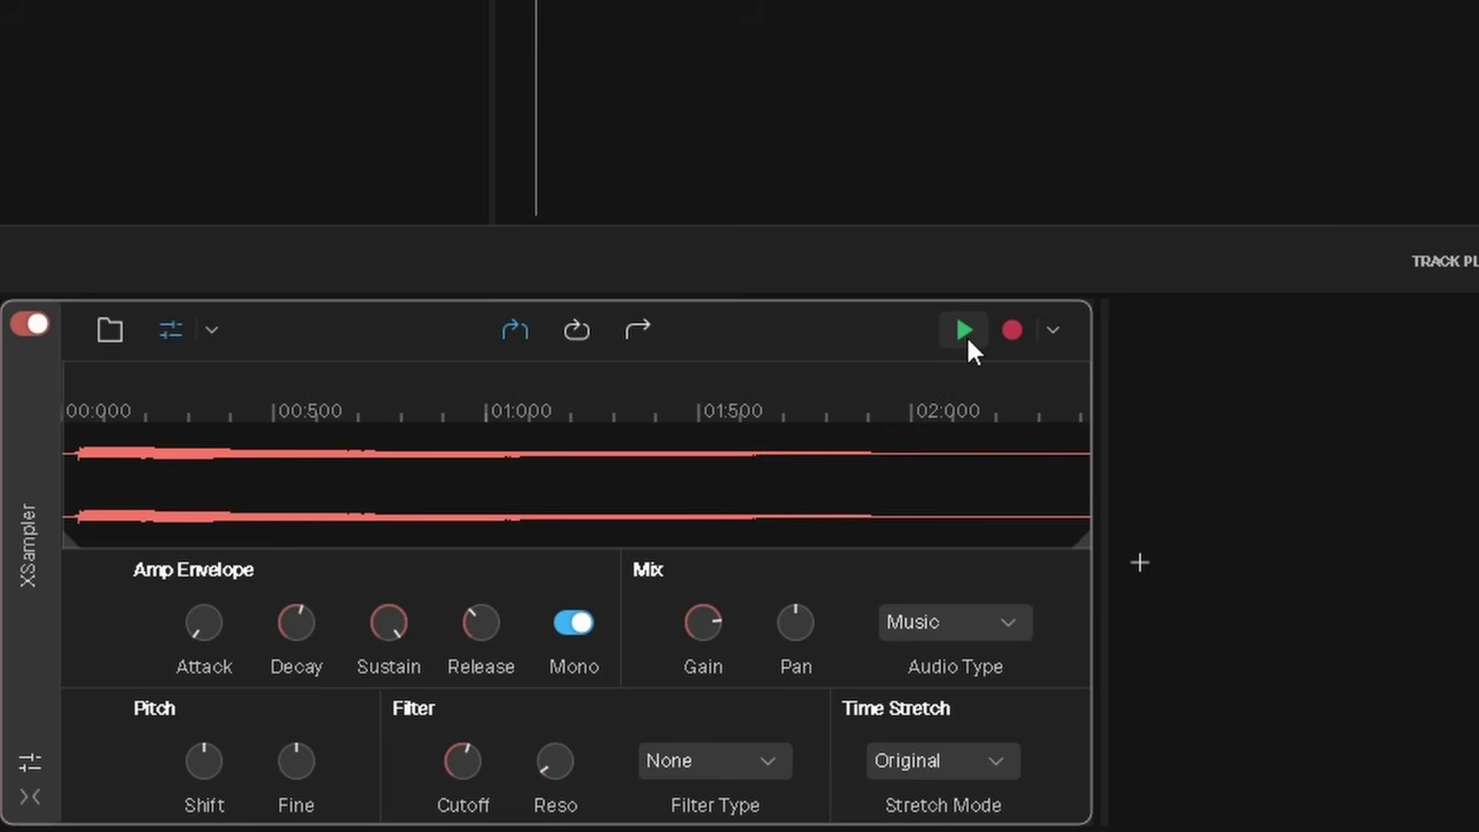
Reset all of the sampler's parameters and play the sample
left_click(212, 334)
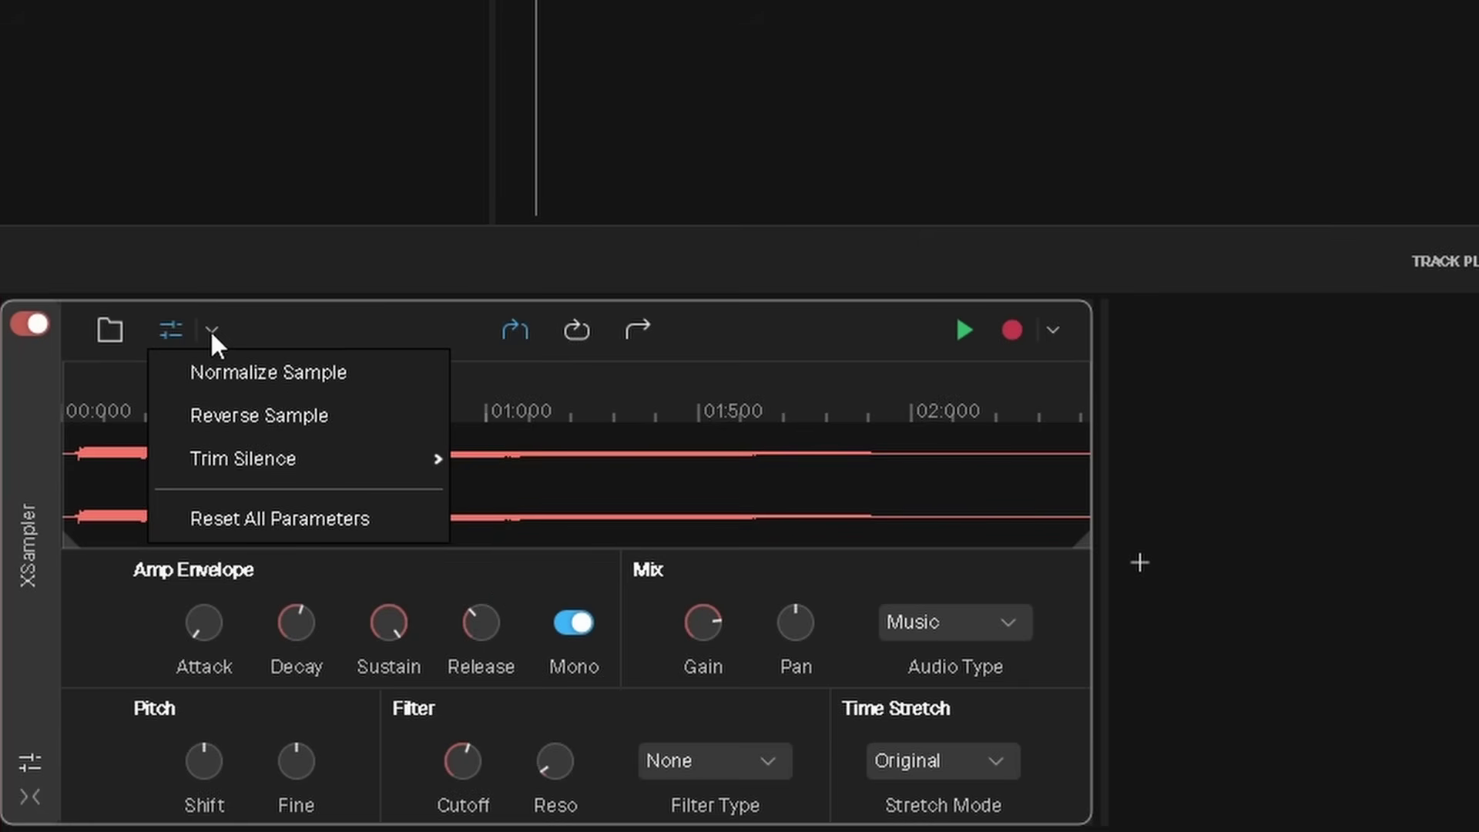
left_click(282, 523)
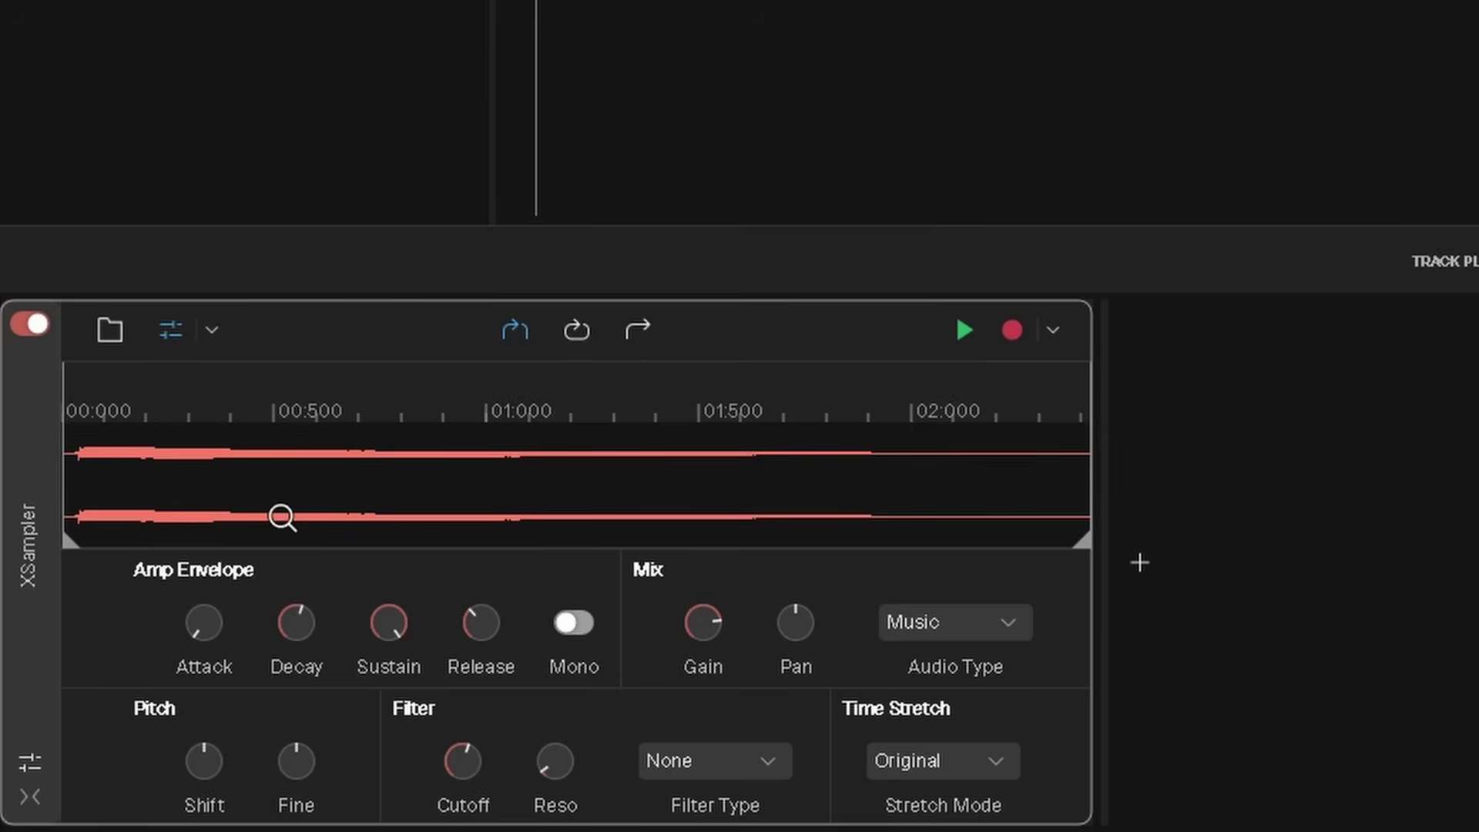
left_click(963, 330)
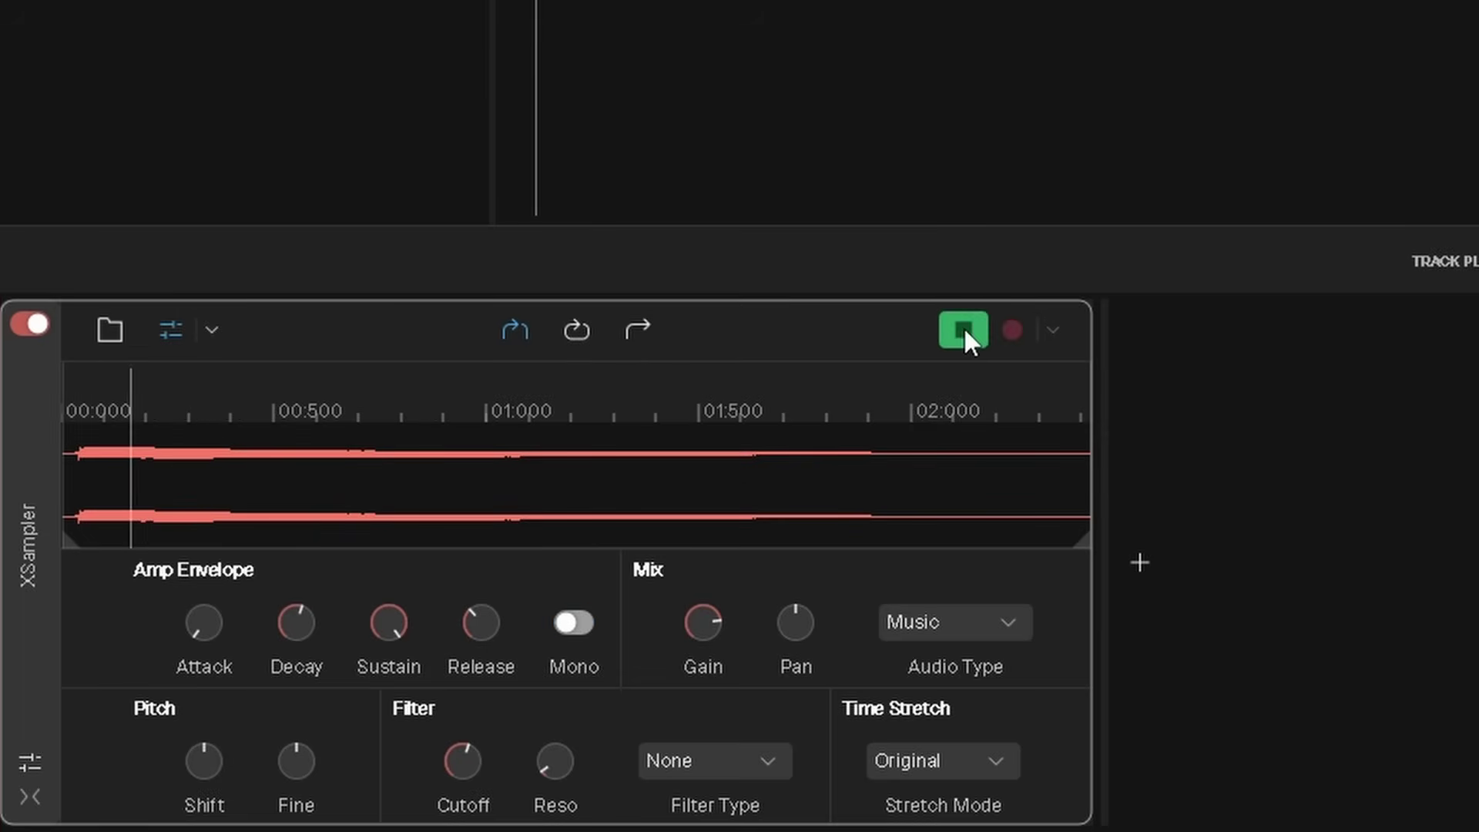